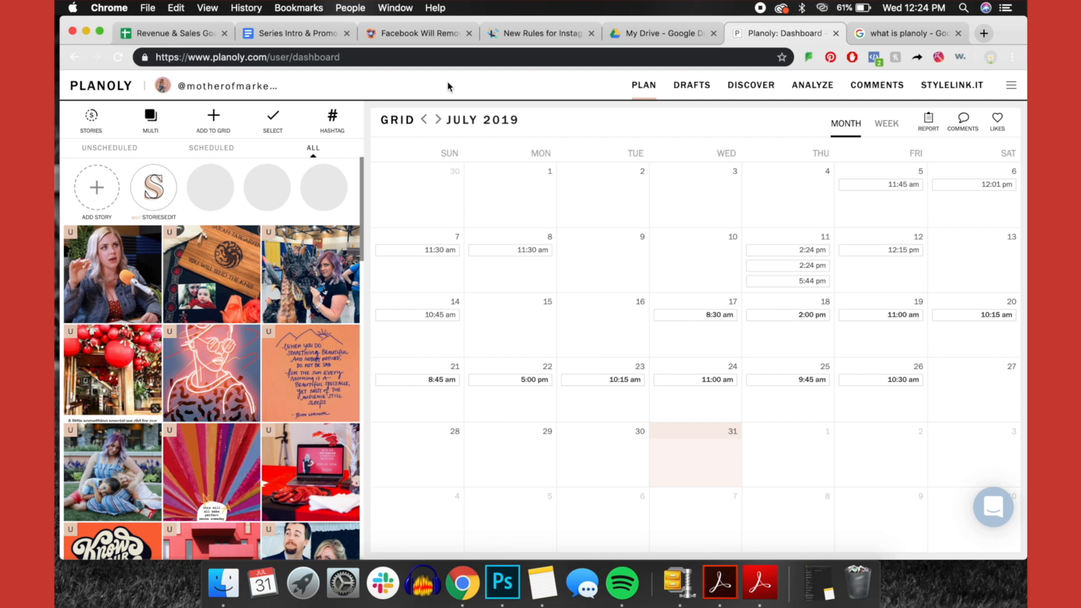
Look through the planned and scheduled posts in the Planoly image grid
scroll(264, 375, "down", 5)
scroll(264, 375, "down", 12)
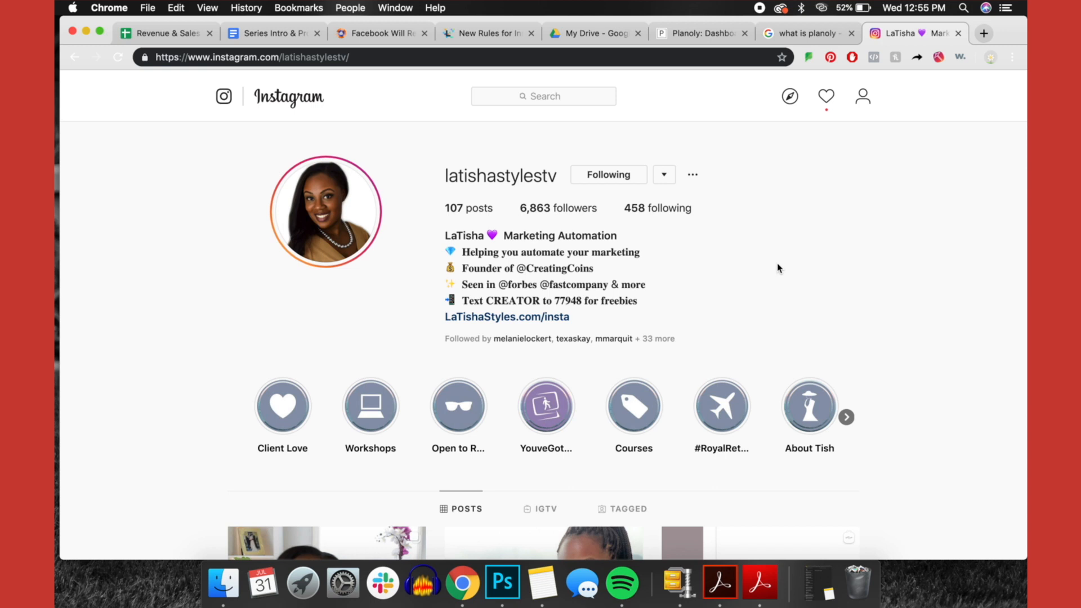
Examine the marketing automation creator's Instagram post grid, from the recent IGTV covers down to the older connected puzzle-style layout
scroll(755, 340, "down", 8)
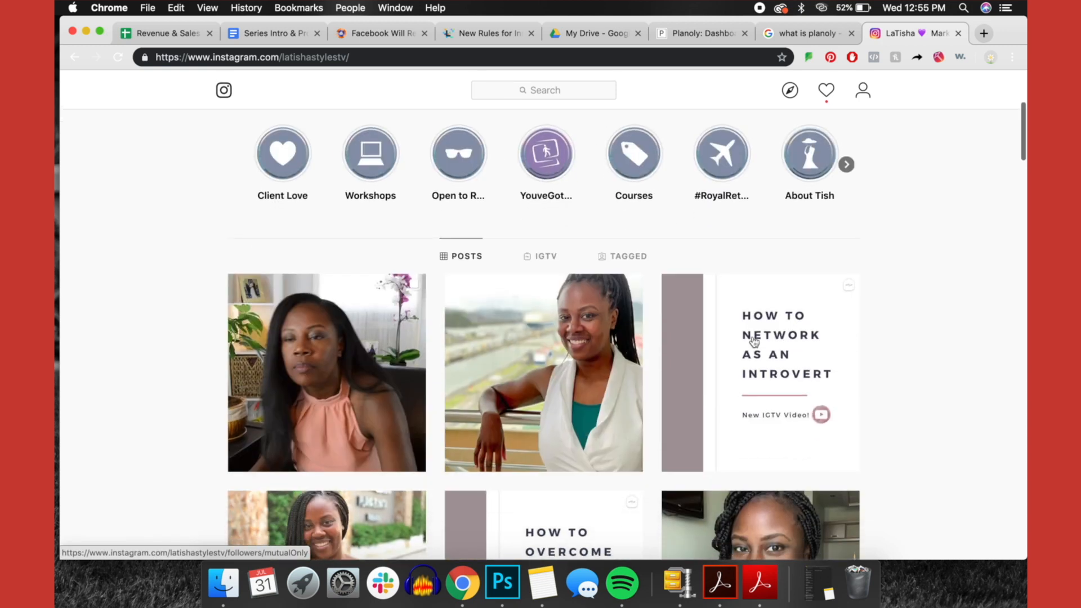
scroll(753, 342, "down", 5)
scroll(753, 342, "up", 6)
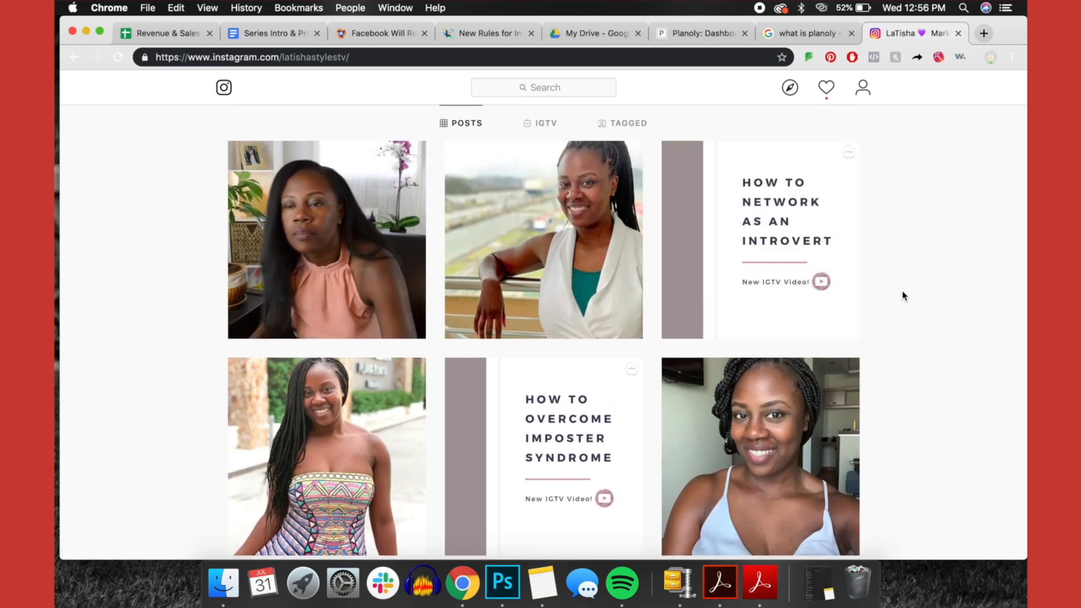
scroll(901, 294, "down", 4)
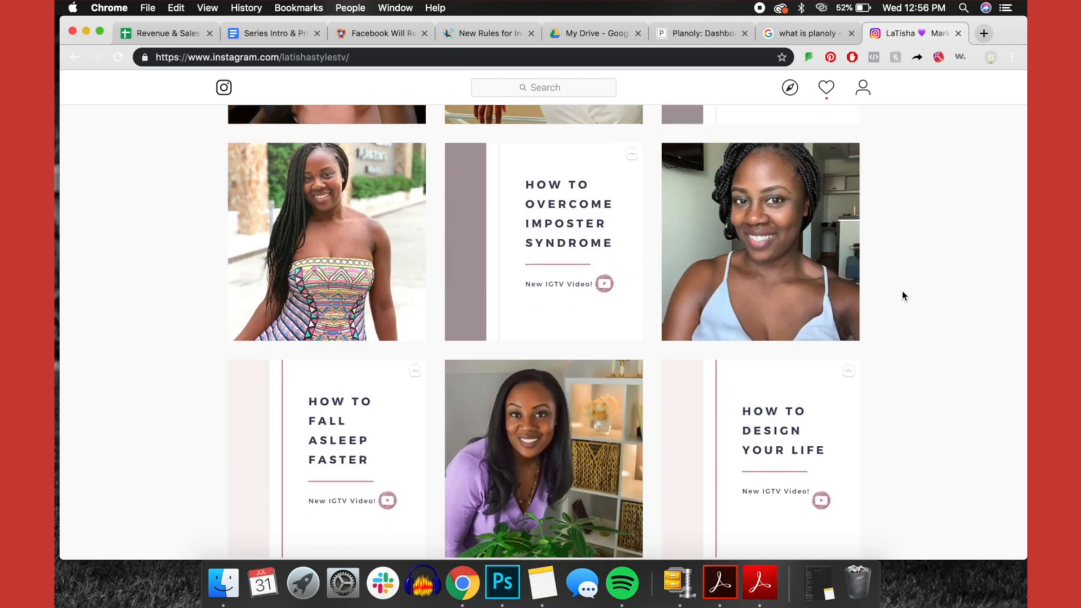
scroll(902, 294, "down", 12)
scroll(902, 296, "down", 4)
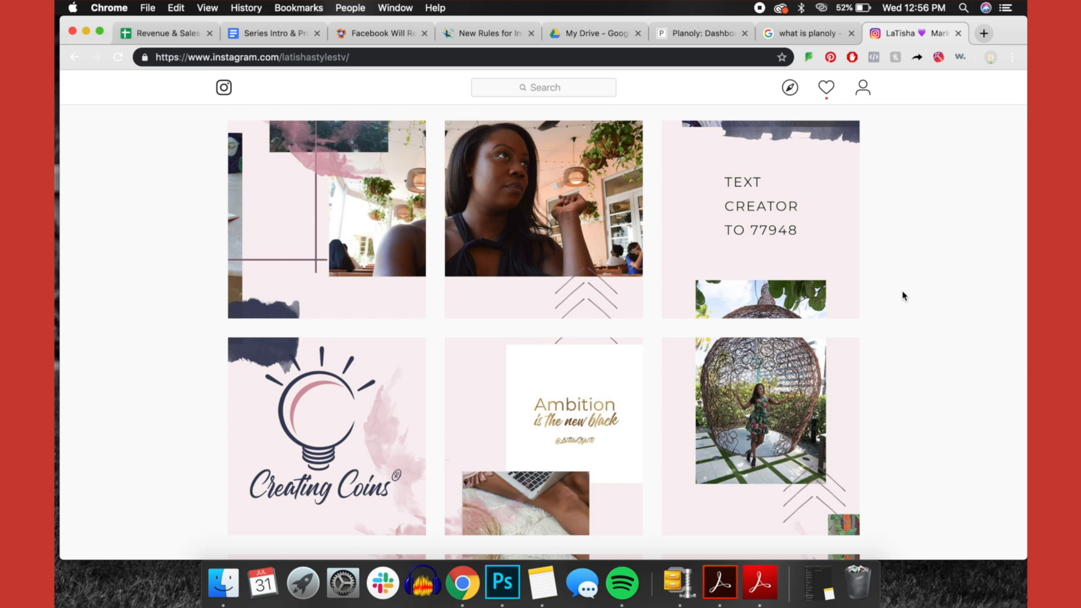
scroll(902, 291, "down", 5)
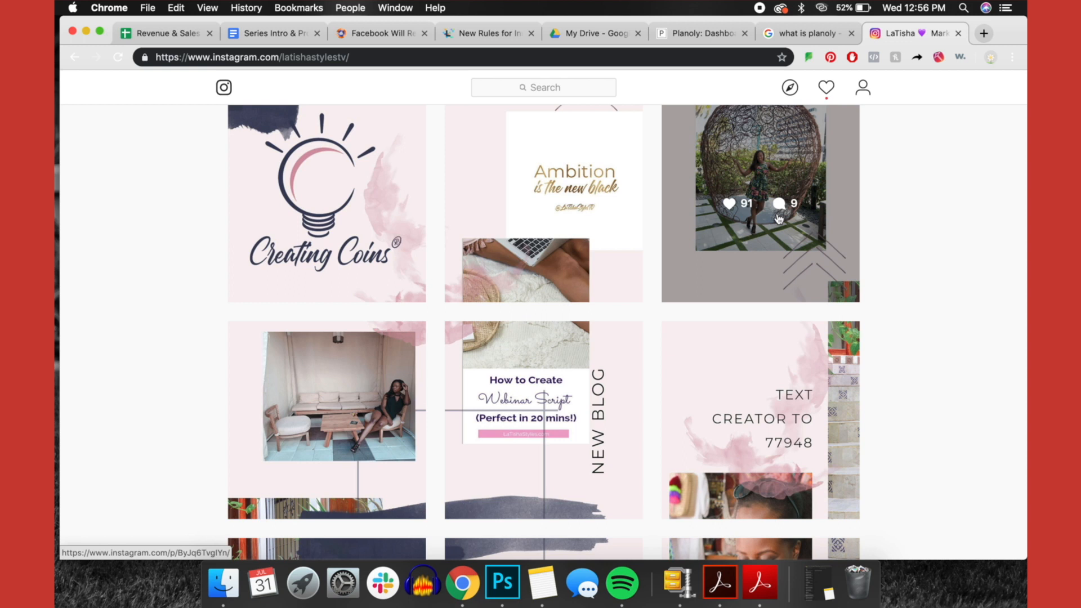
scroll(897, 282, "down", 5)
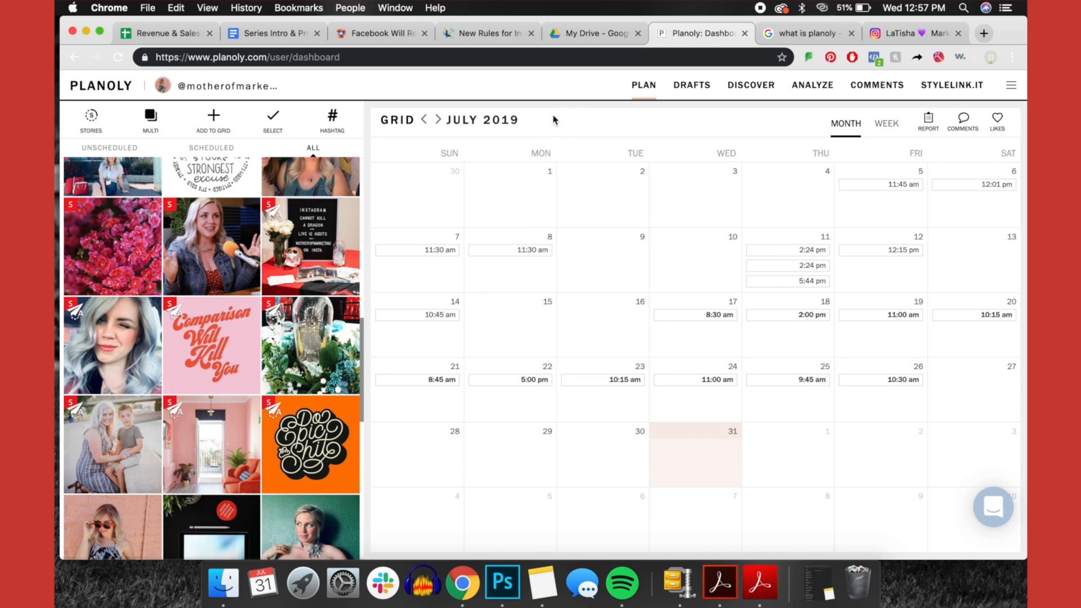
View the June 2019 posting calendar in Planoly, then return to July 2019
left_click(439, 121)
left_click(425, 121)
left_click(425, 122)
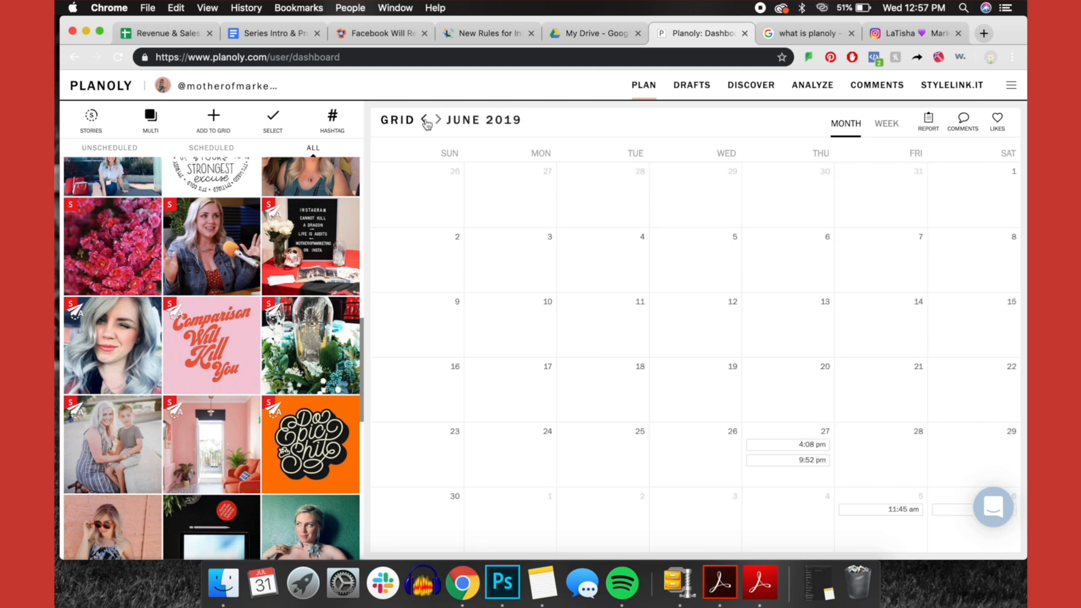
left_click(437, 120)
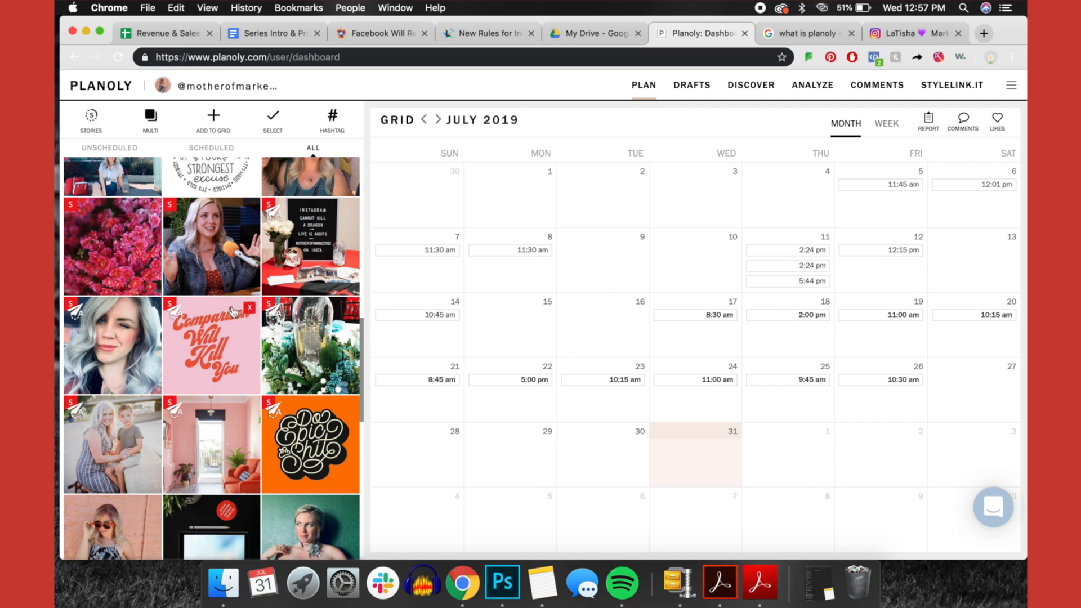
Review the colours and arrangement of the unscheduled, scheduled and already published posts in the image grid
scroll(233, 311, "up", 15)
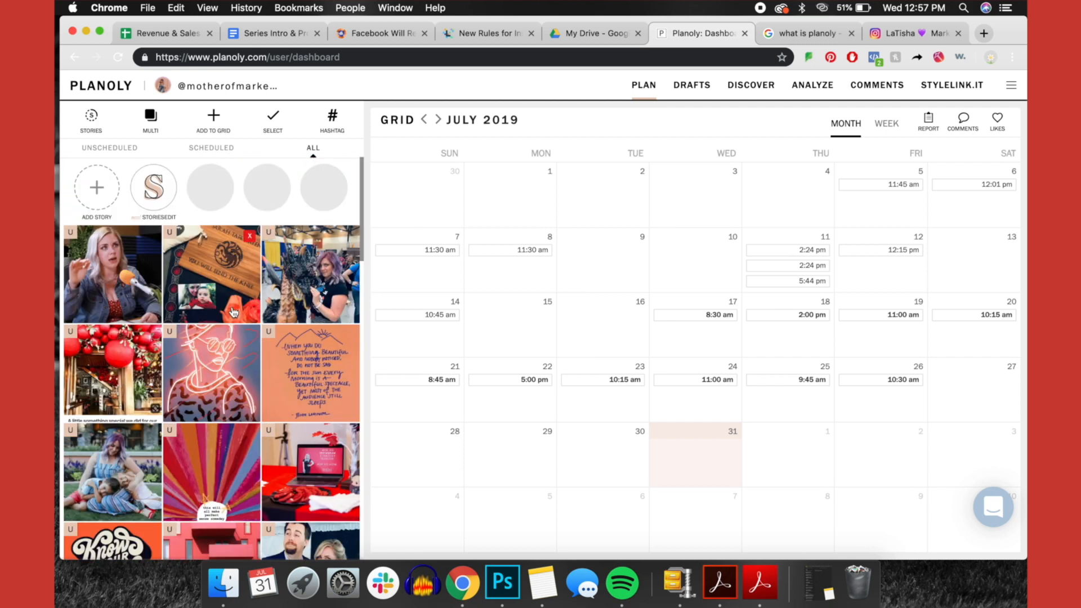
scroll(233, 311, "down", 15)
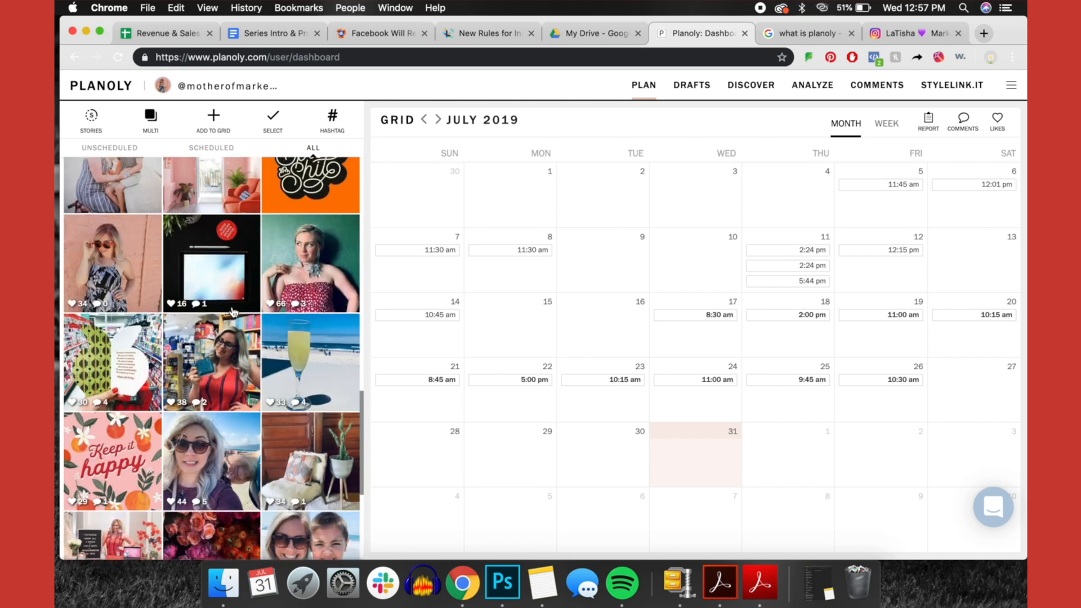
scroll(233, 311, "up", 10)
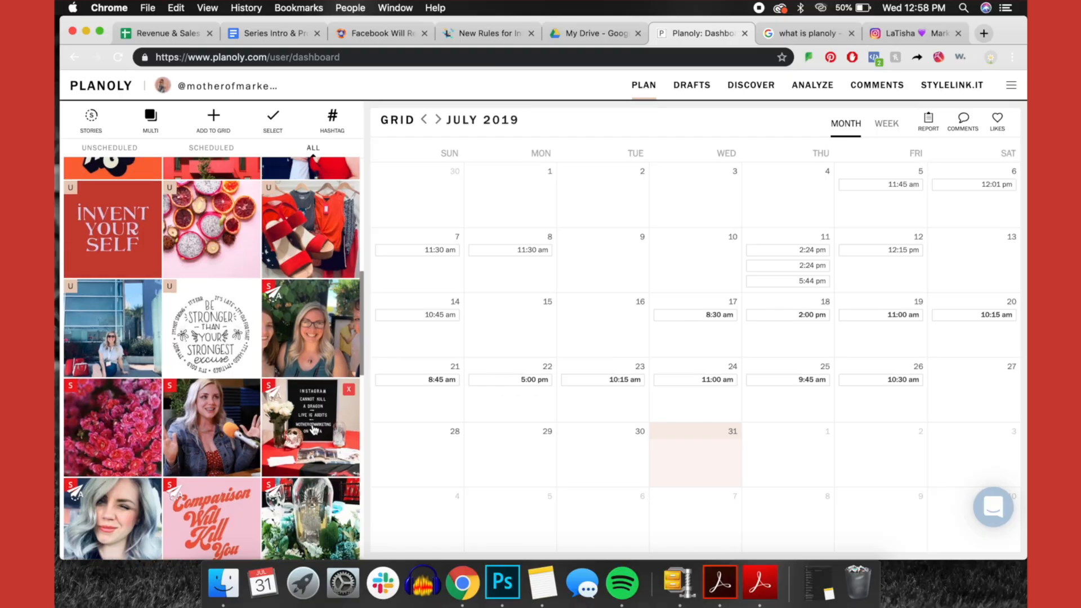
scroll(313, 429, "up", 2)
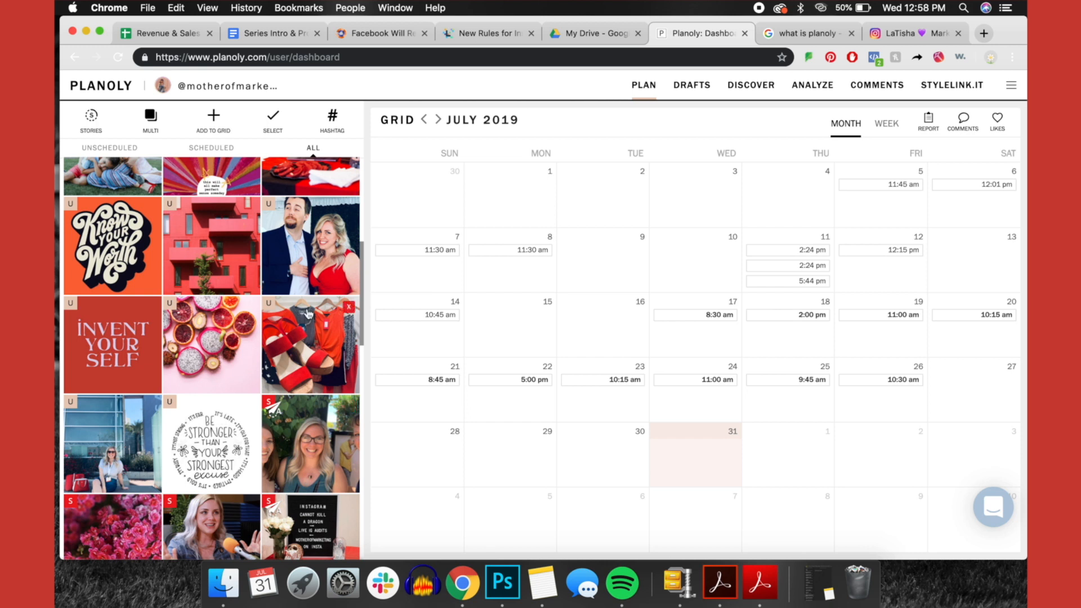
scroll(309, 314, "up", 2)
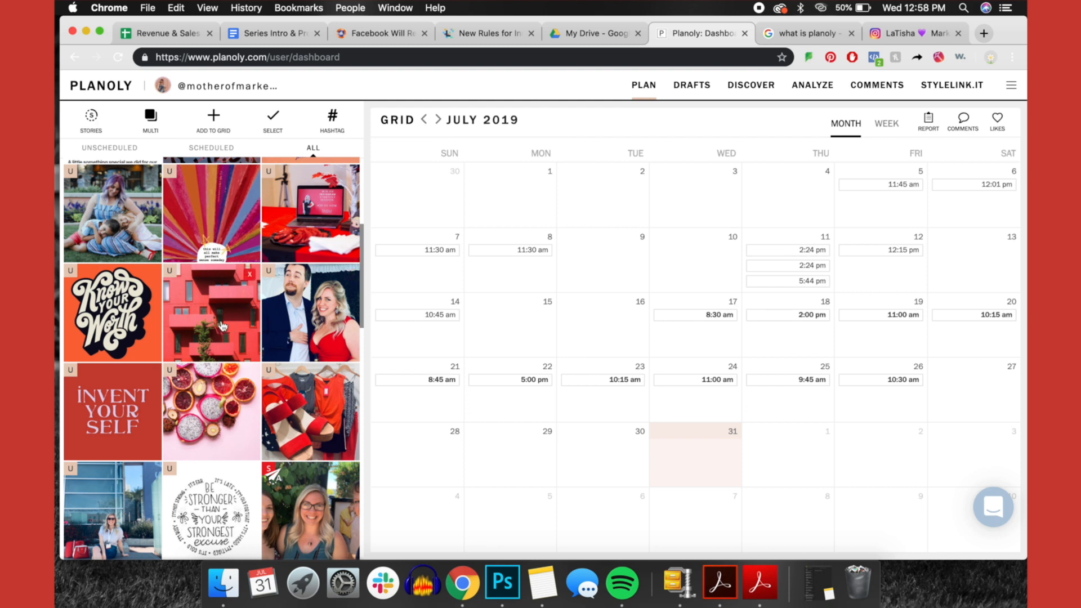
scroll(223, 326, "up", 1)
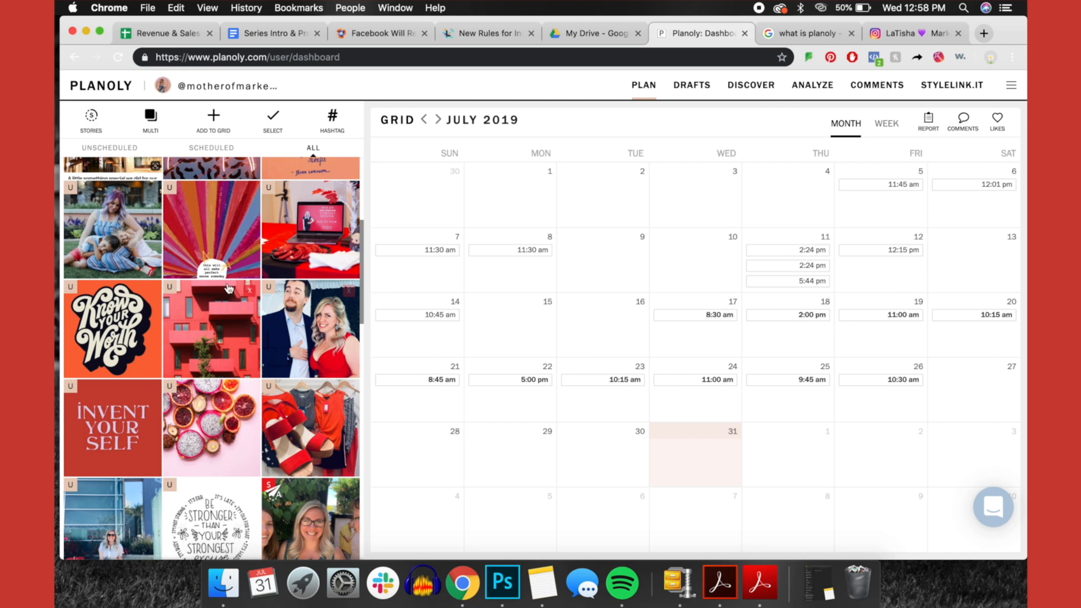
scroll(228, 288, "up", 4)
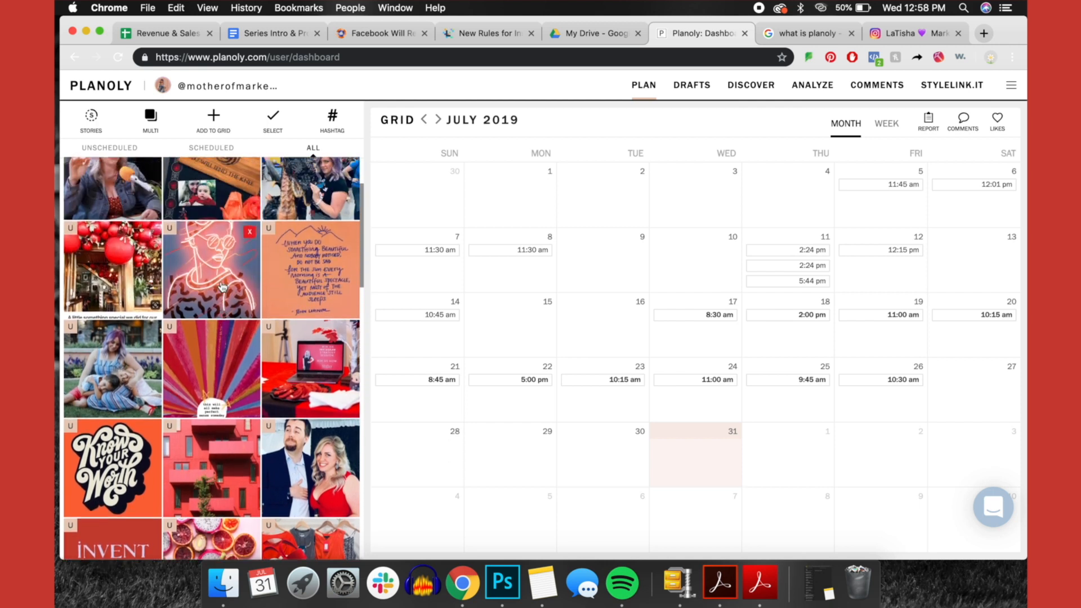
scroll(222, 287, "down", 6)
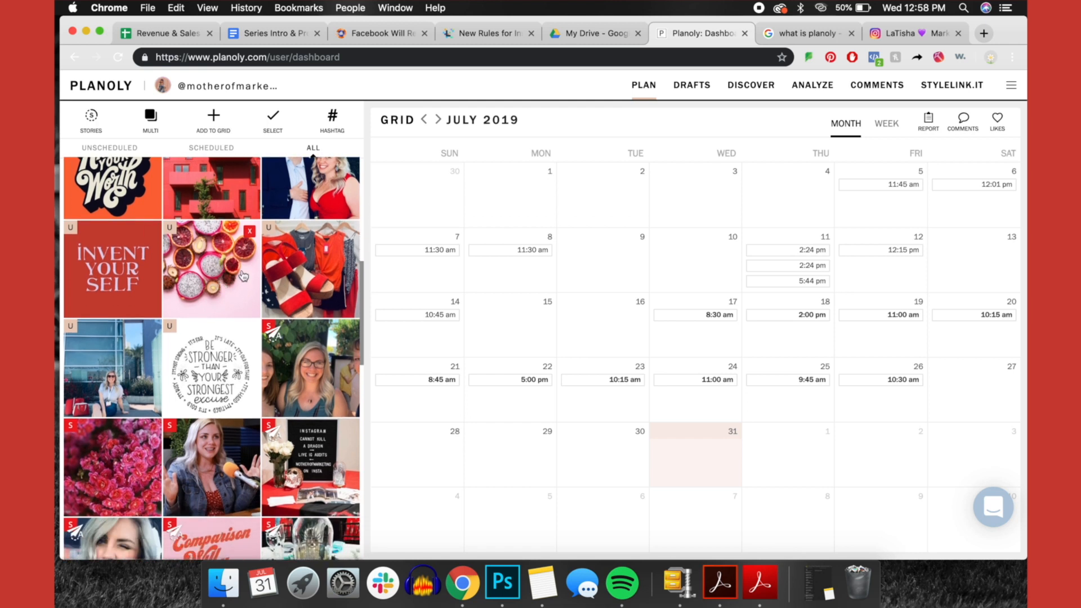
Swap the "Know Your Worth" graphic with the red building photo, and the striped sunburst graphic with the laptop photo
scroll(243, 275, "up", 2)
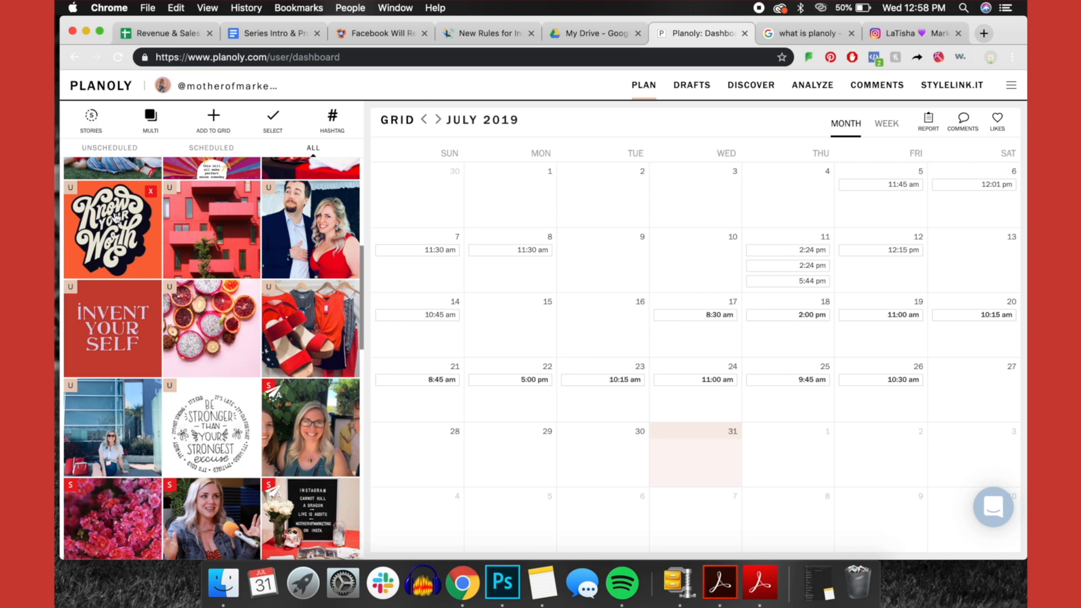
left_click_drag(116, 217, 212, 228)
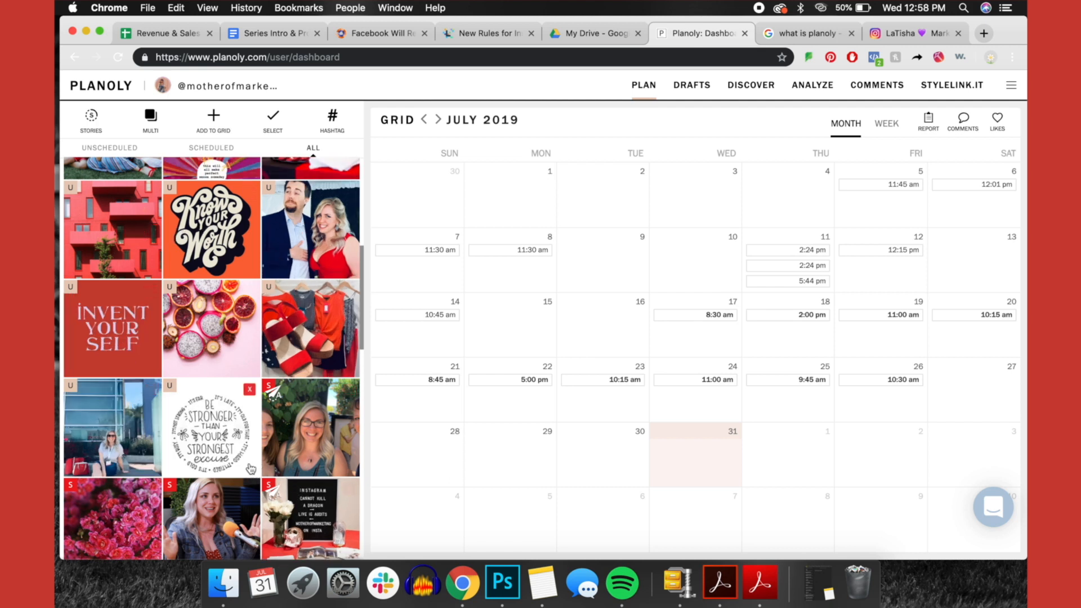
scroll(214, 235, "up", 2)
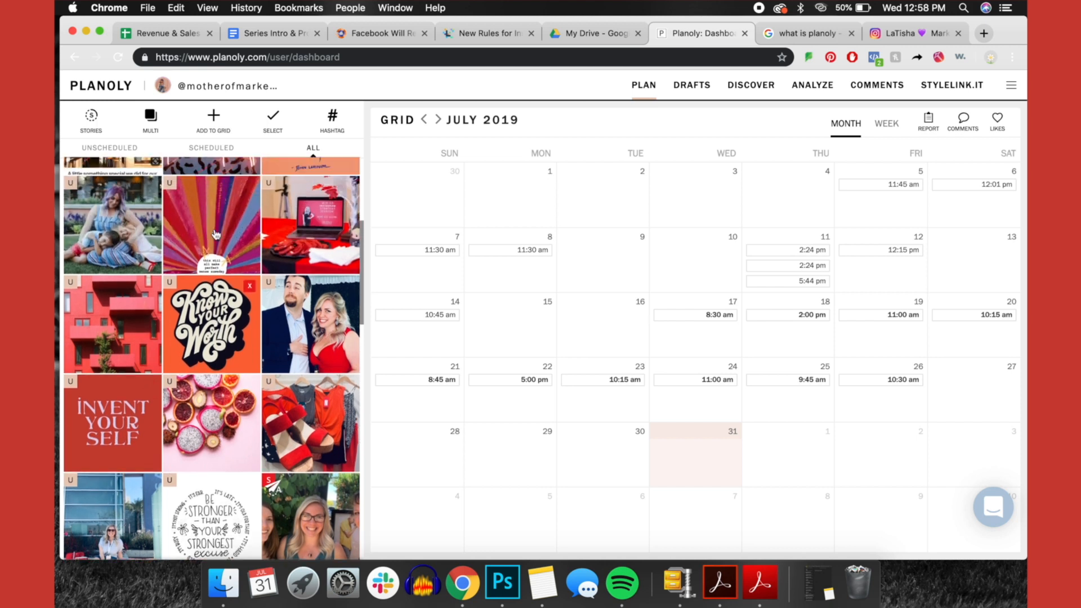
scroll(311, 294, "up", 2)
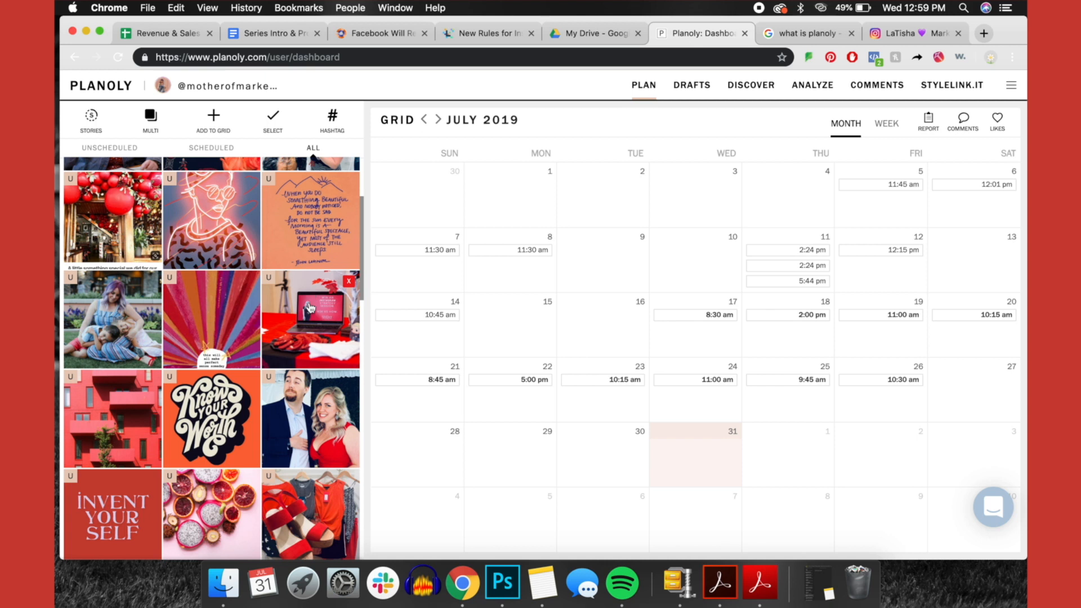
left_click_drag(207, 322, 307, 323)
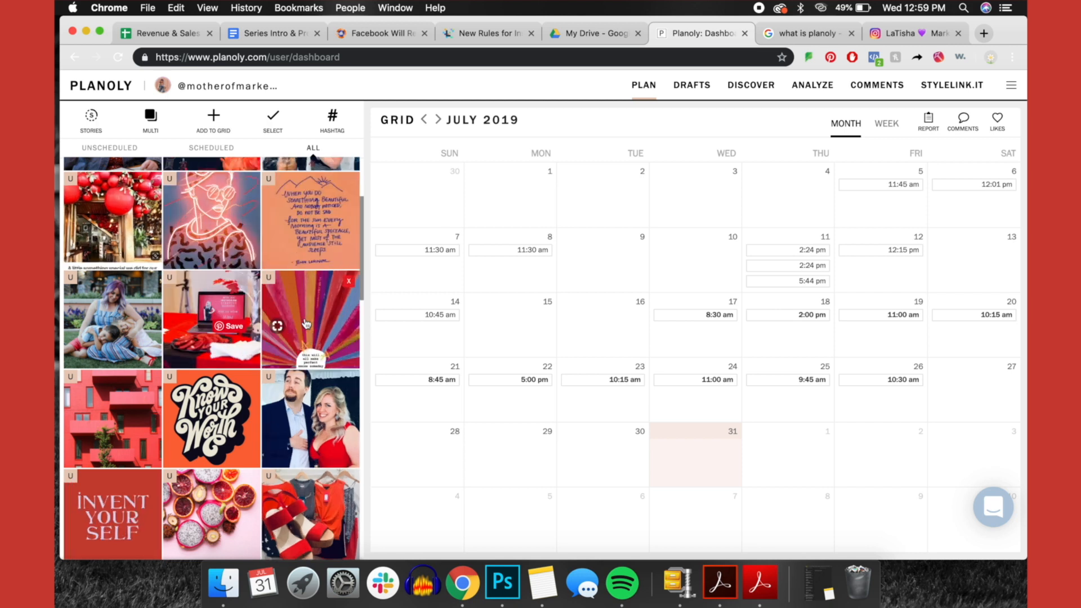
Swap the orange handwritten quote with the neon portrait, and the dragon-emblem wooden board photo with the microphone photo
scroll(306, 323, "up", 3)
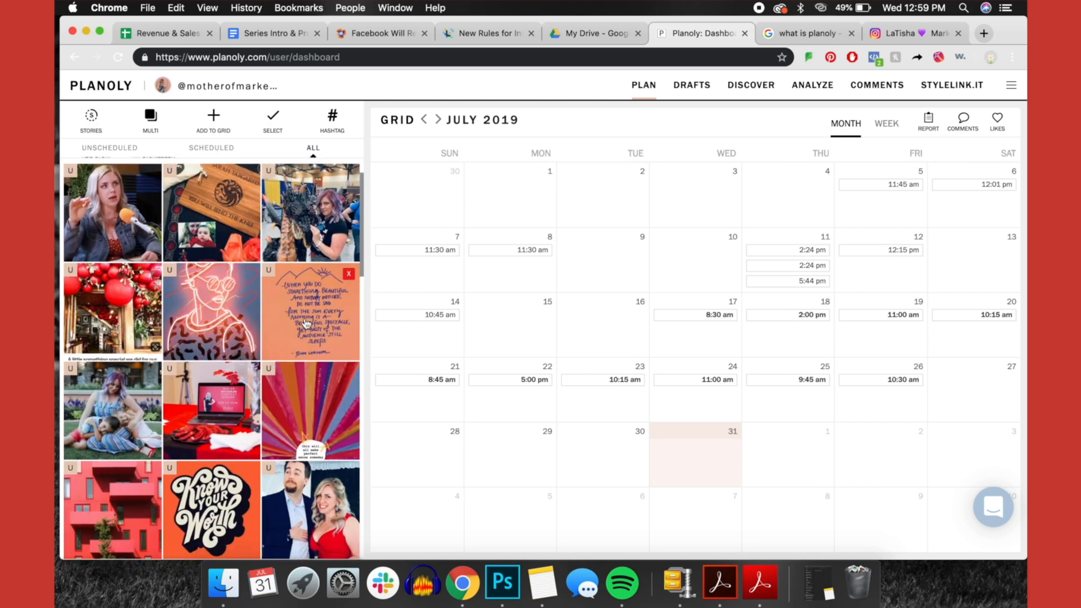
left_click_drag(307, 323, 236, 318)
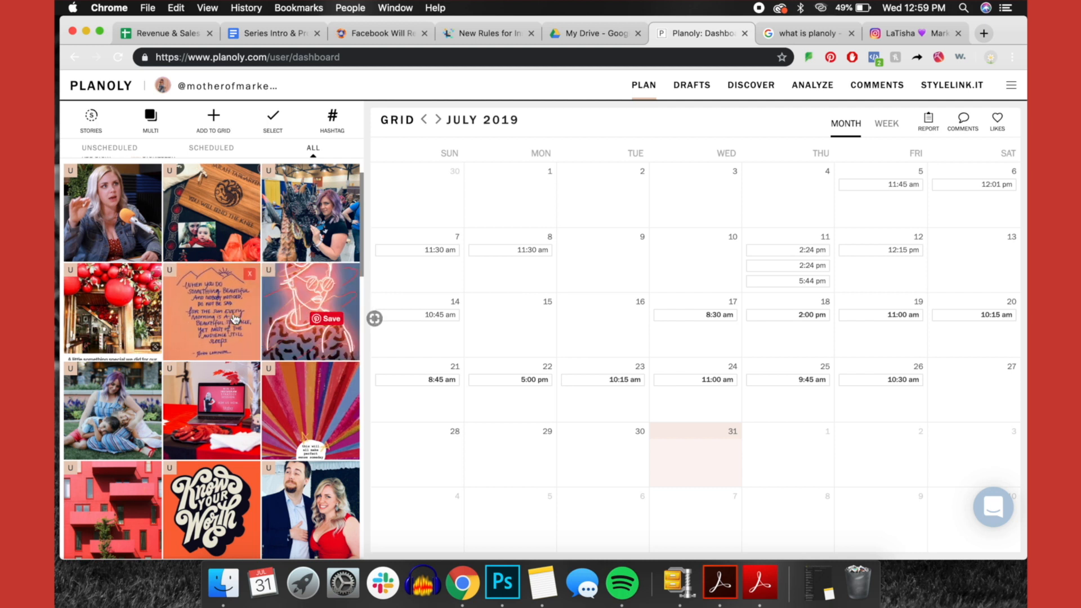
scroll(220, 298, "up", 2)
left_click_drag(219, 283, 117, 285)
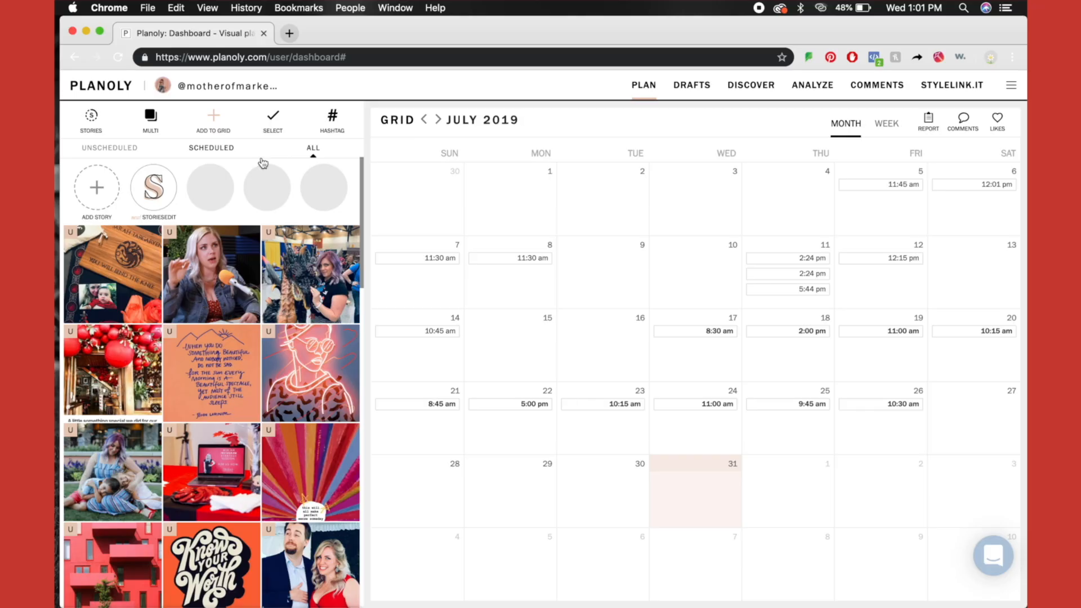
Add the image "Copy of Inspo Block 3.png" from the computer's Downloads folder to the grid
left_click(218, 126)
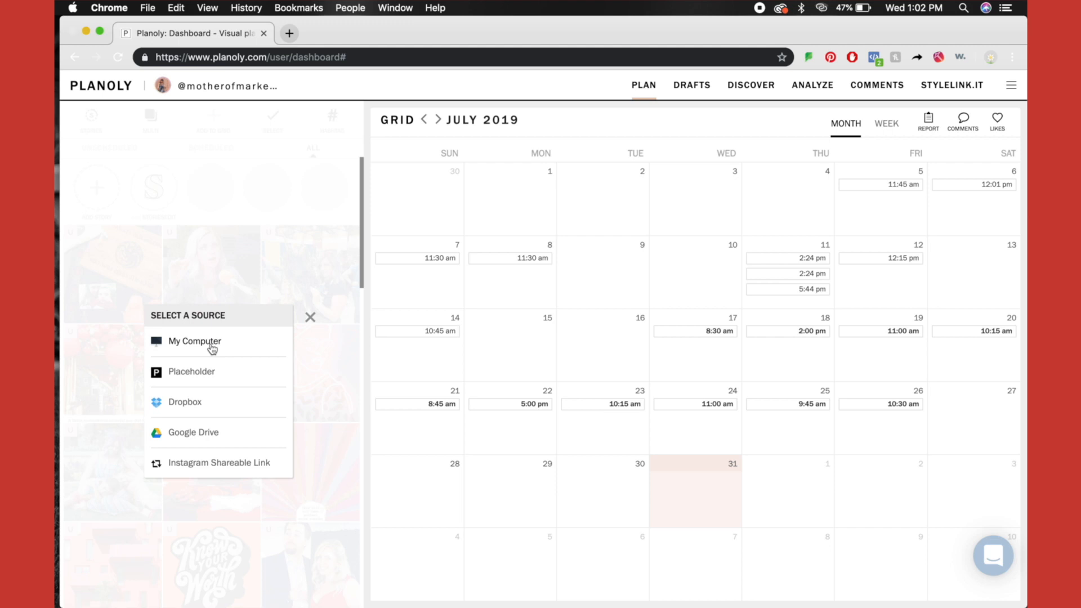
left_click(213, 349)
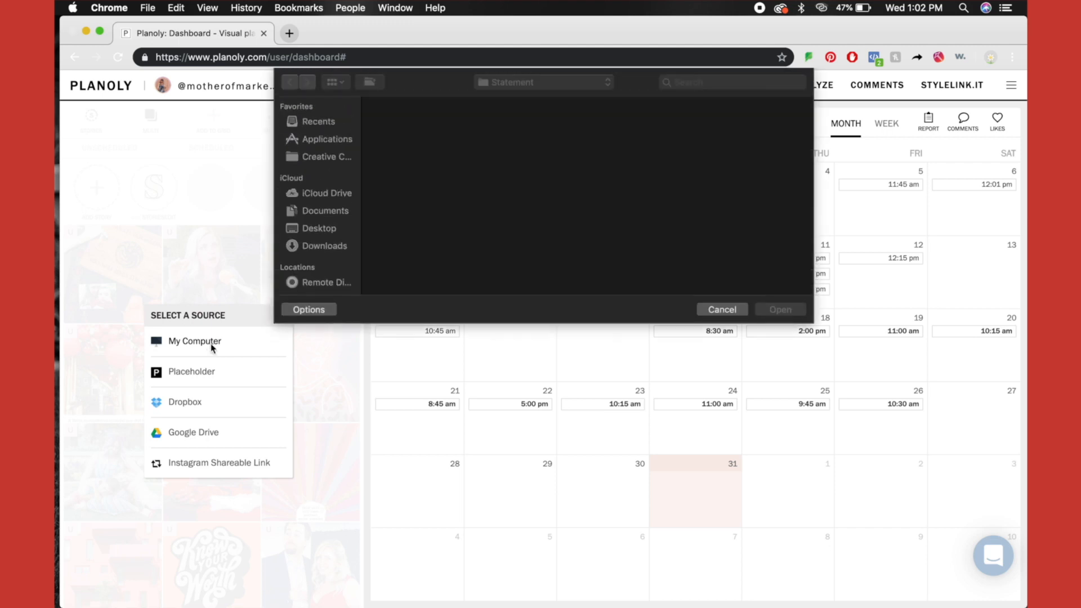
left_click(321, 246)
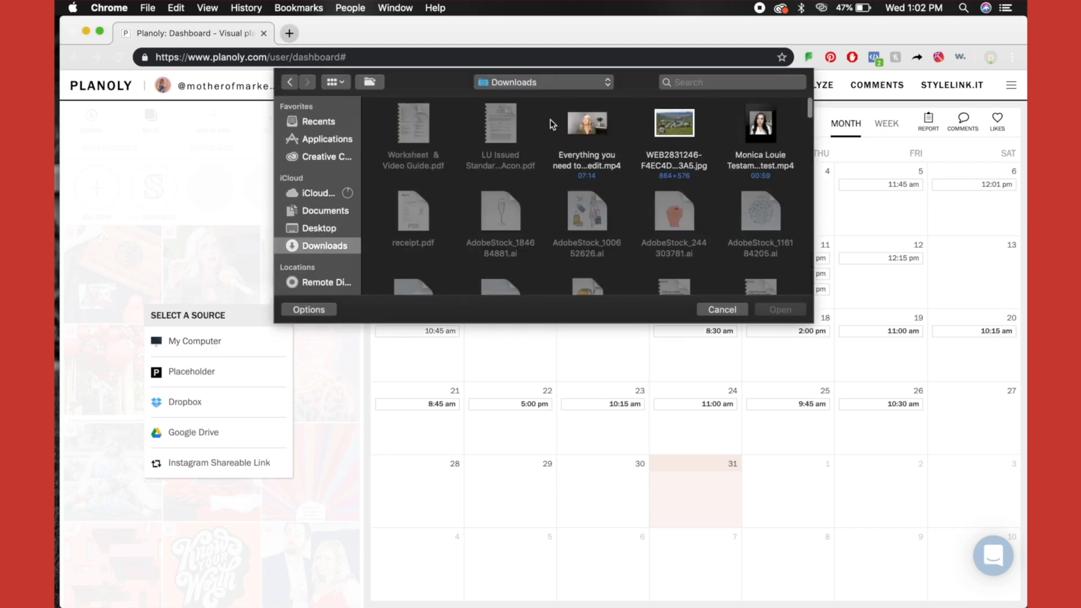
scroll(534, 215, "down", 10)
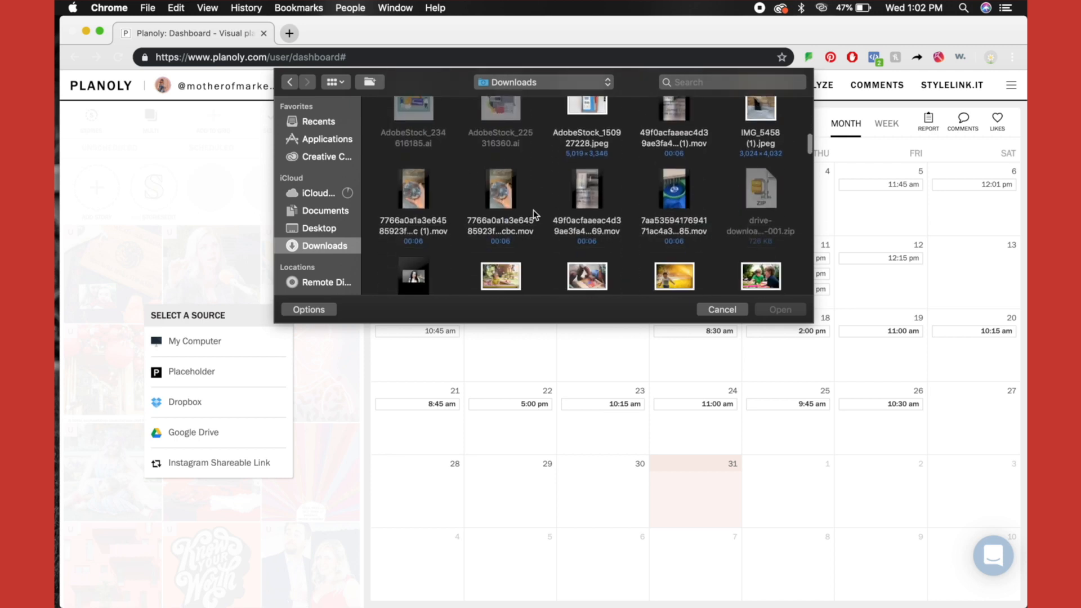
scroll(534, 215, "down", 10)
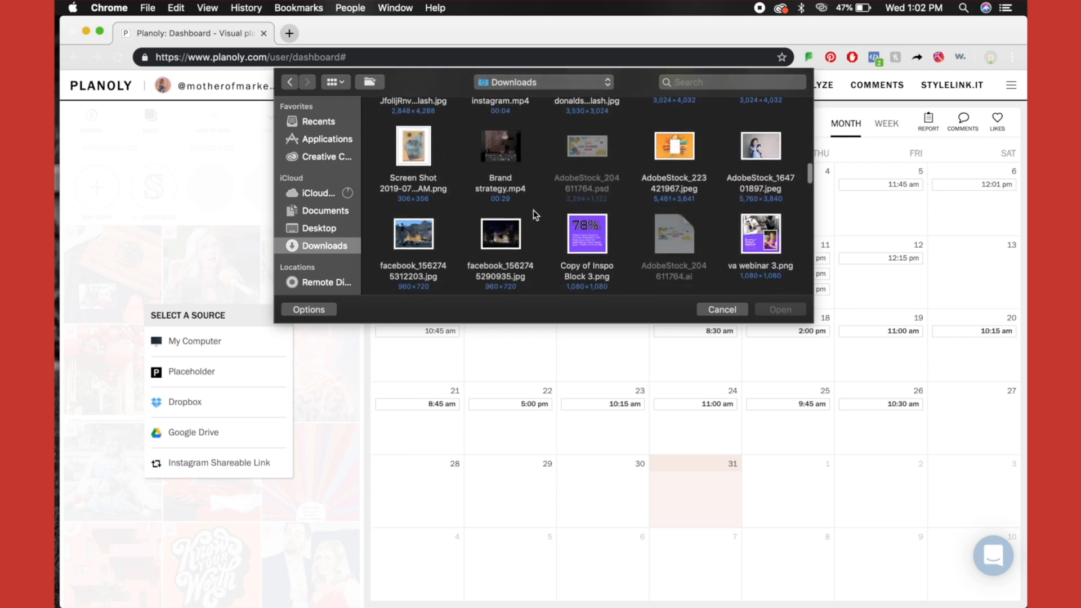
left_click(588, 134)
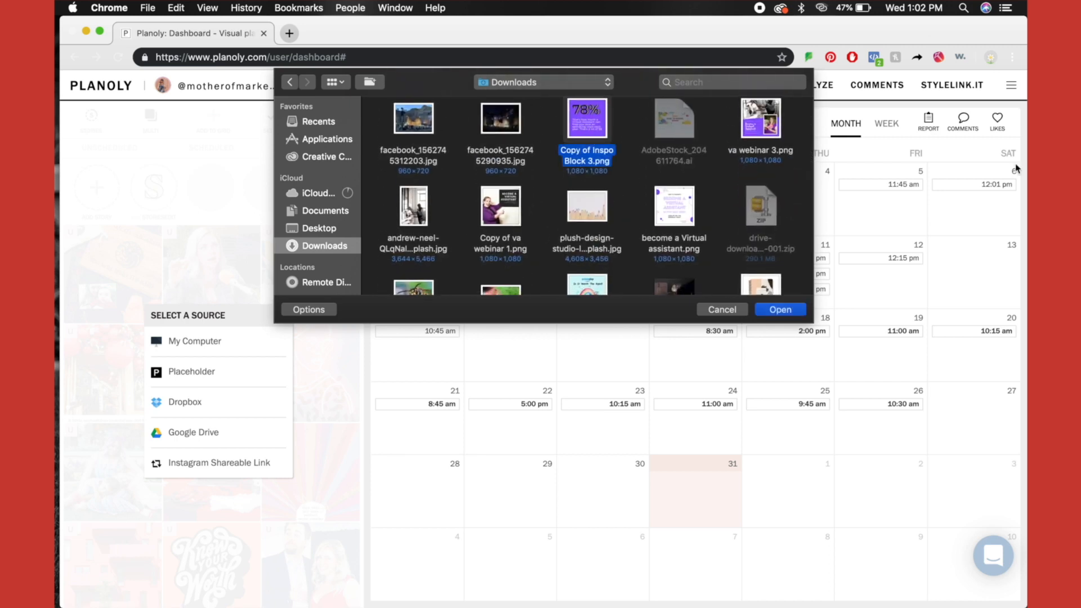
left_click(791, 310)
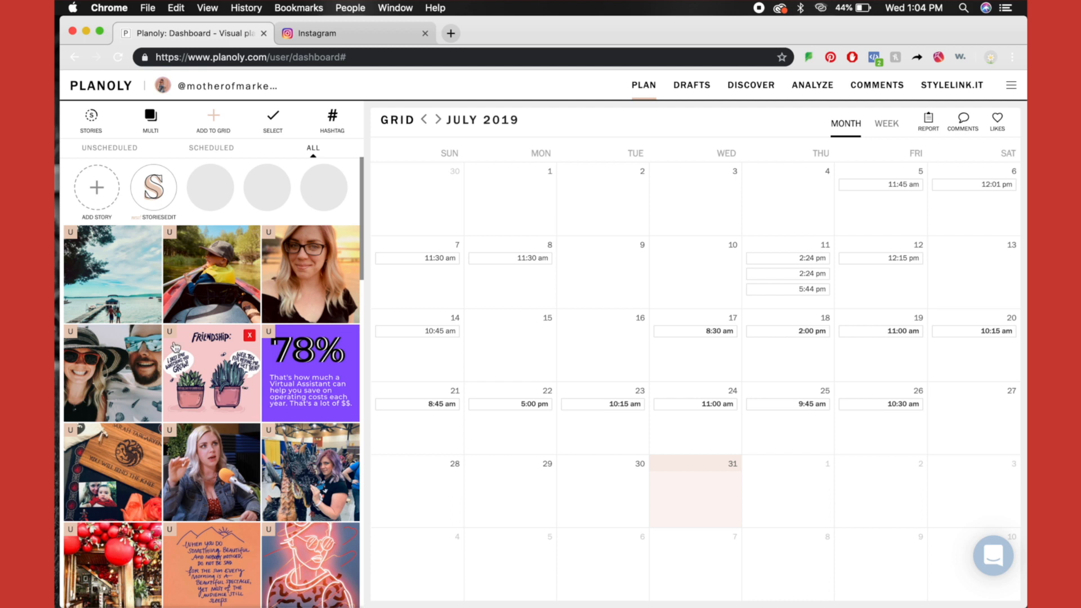
Switch to Instagram, open the phx.girlboss profile from the feed and examine its post grid
left_click(332, 35)
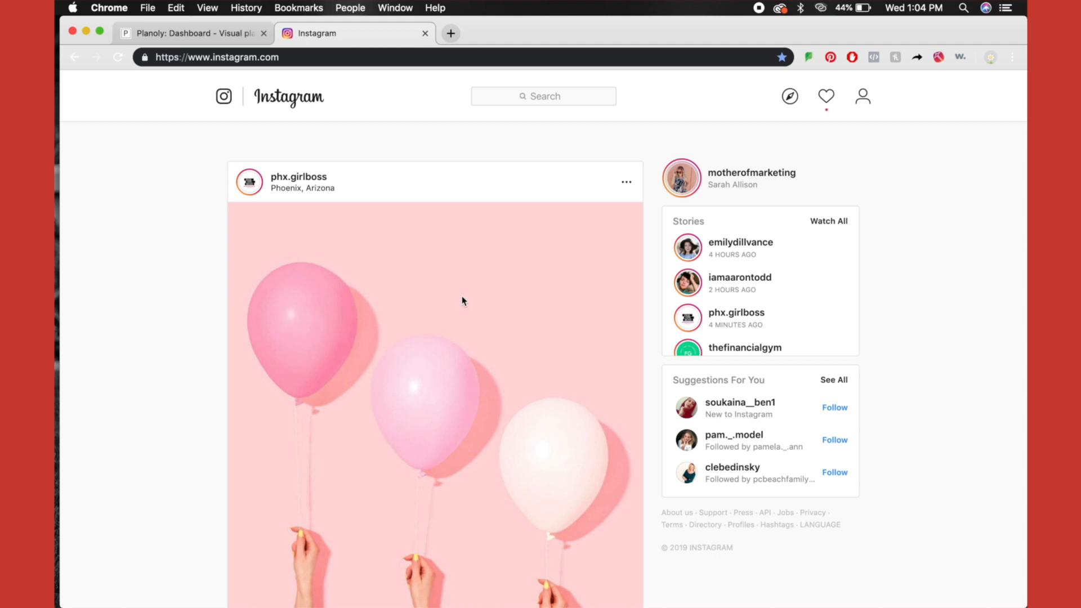
left_click(308, 180)
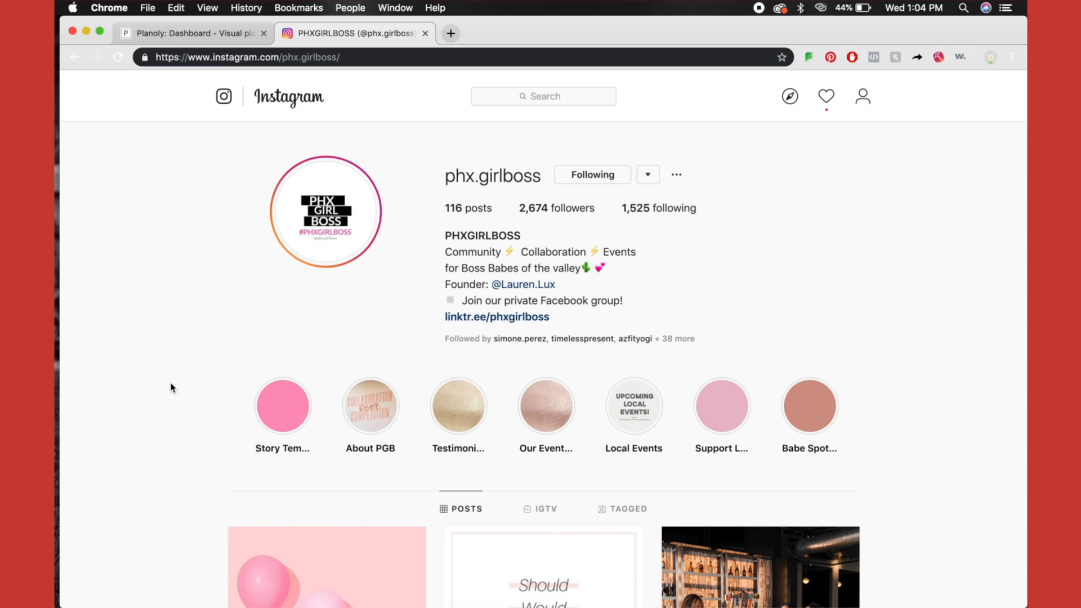
scroll(172, 388, "down", 4)
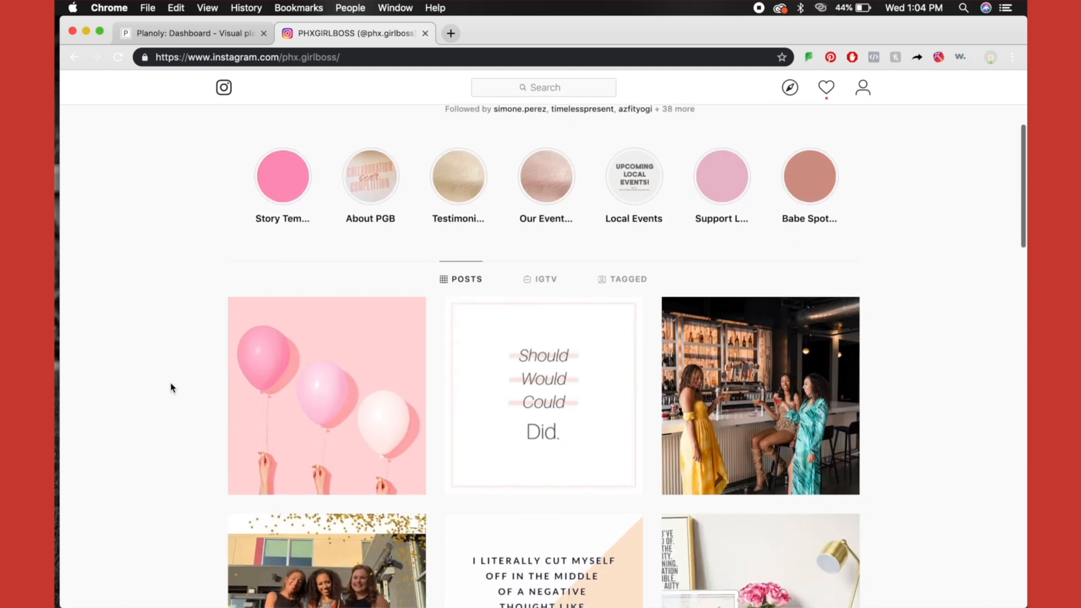
Open the "Should Would Could Did." post on the phx.girlboss profile and copy its link
scroll(172, 388, "down", 3)
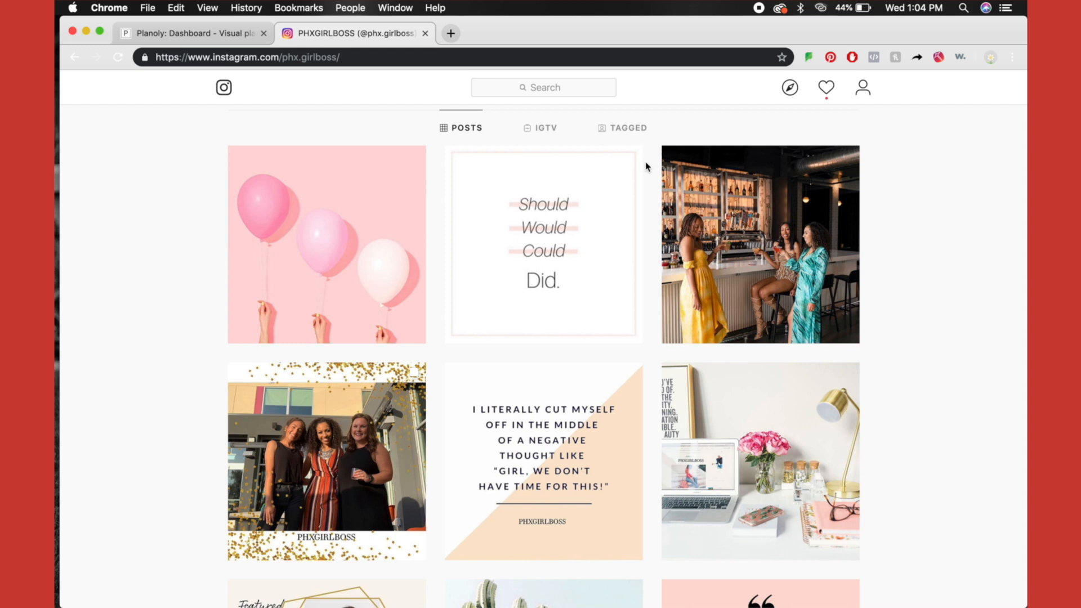
left_click(542, 179)
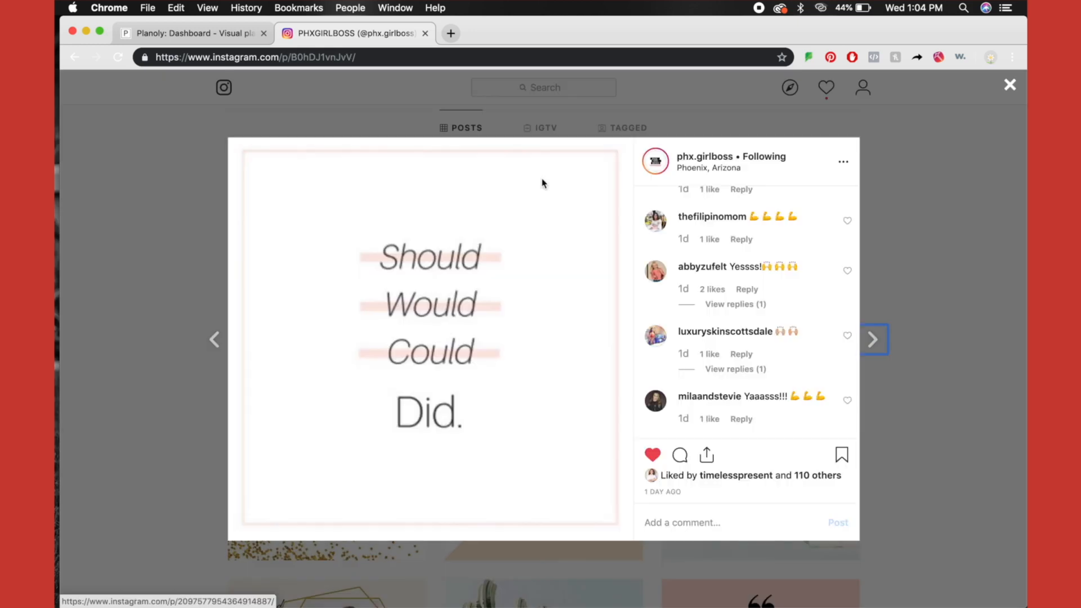
left_click(844, 165)
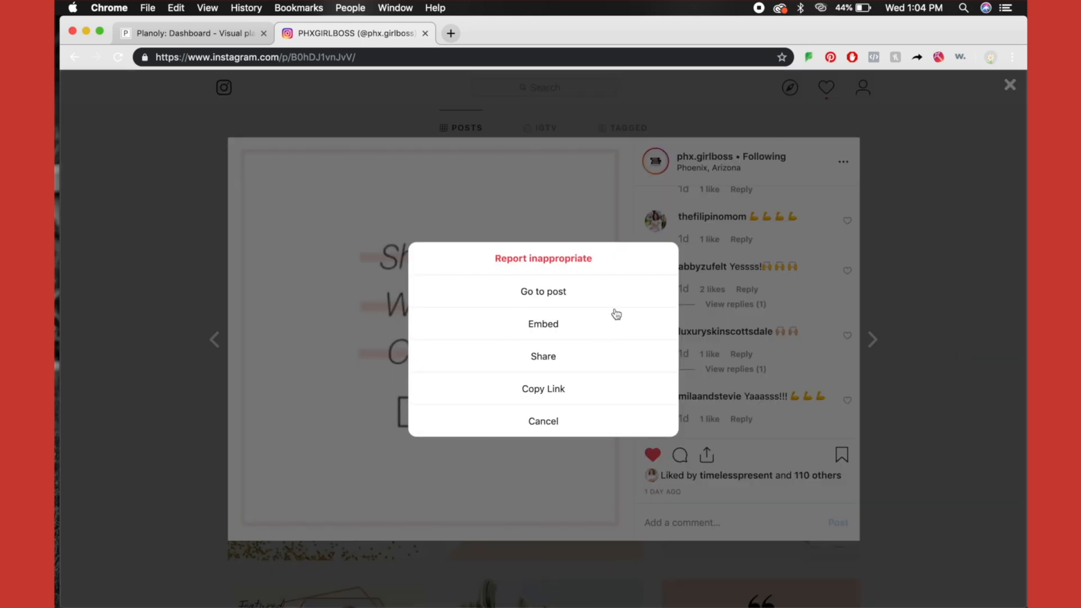
left_click(547, 390)
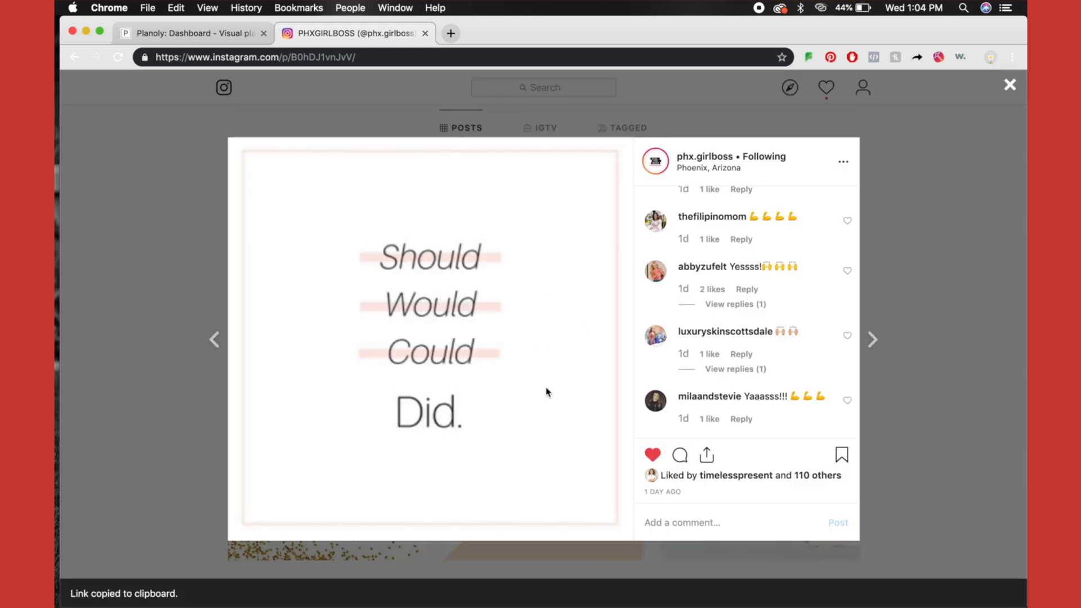
Switch to Planoly, import the copied post into the grid from its Instagram shareable link, and save it with the reposted caption
left_click(230, 41)
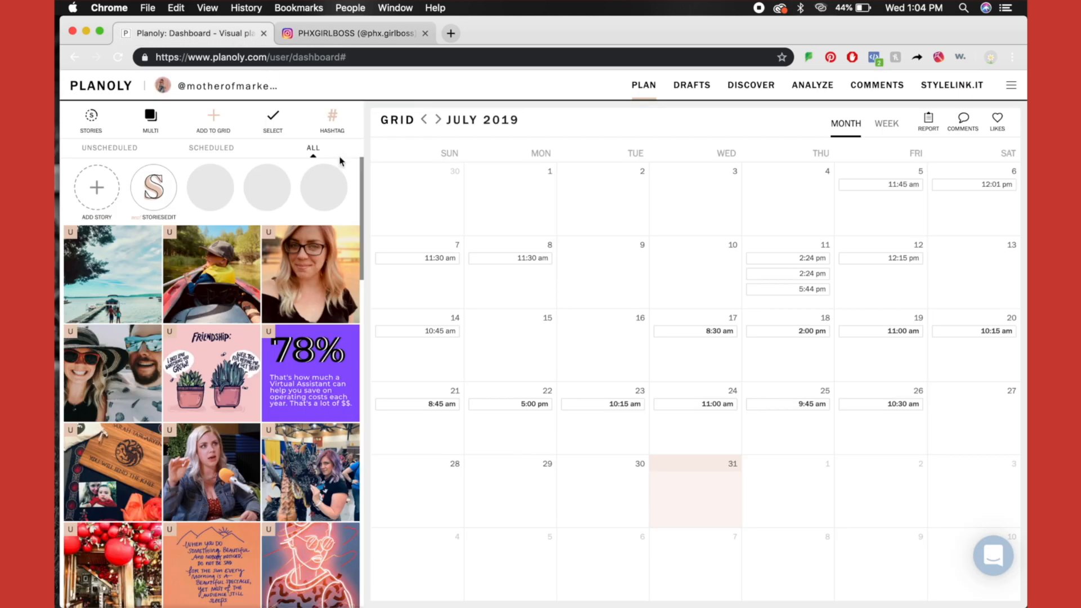
left_click(213, 120)
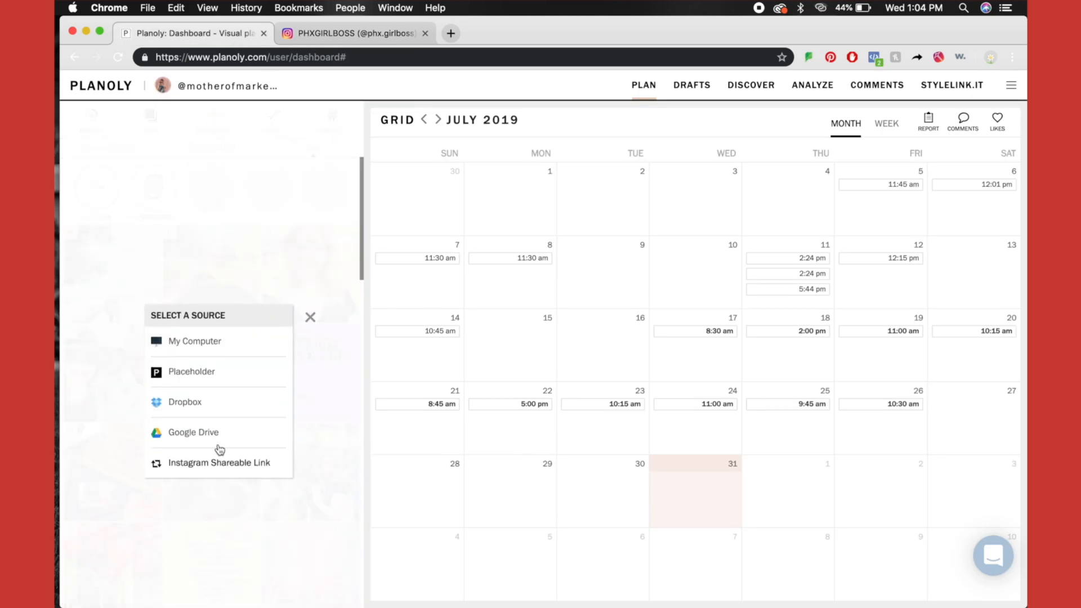
left_click(236, 467)
left_click(203, 287)
key("cmd+v")
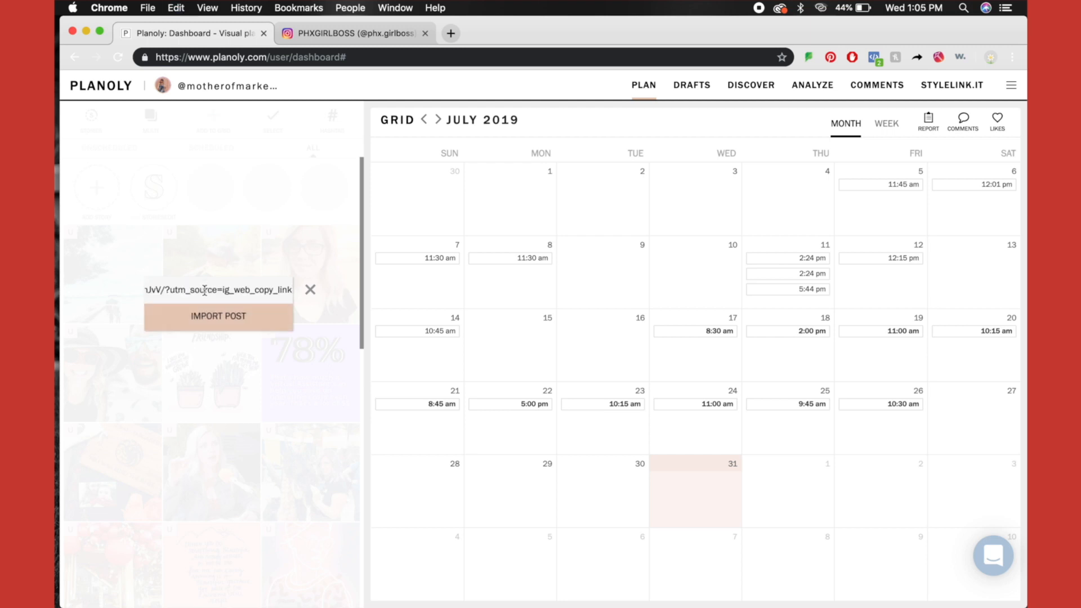
left_click(216, 316)
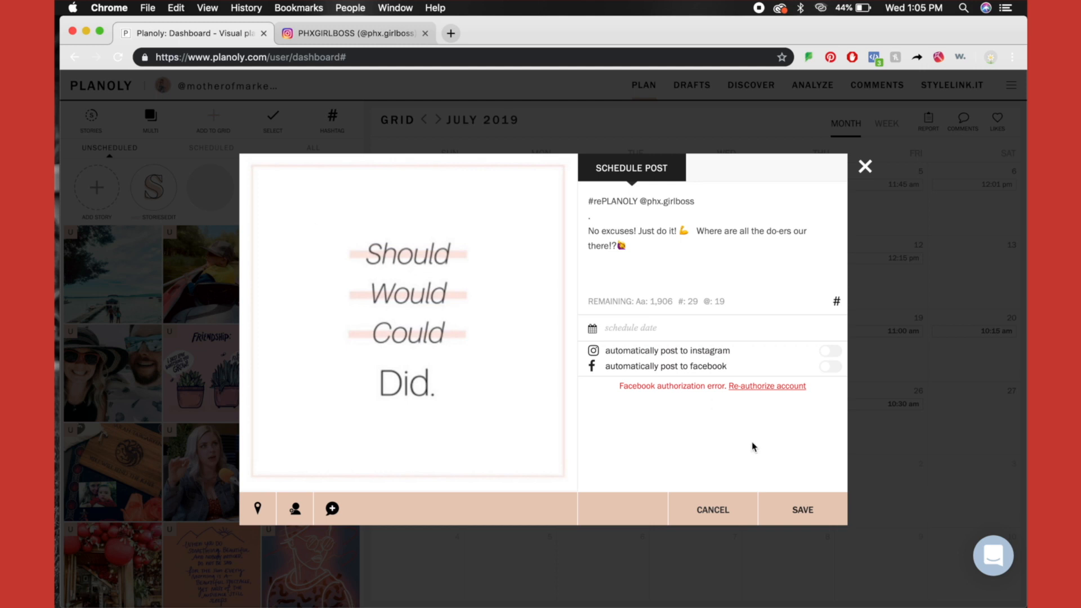
left_click(803, 511)
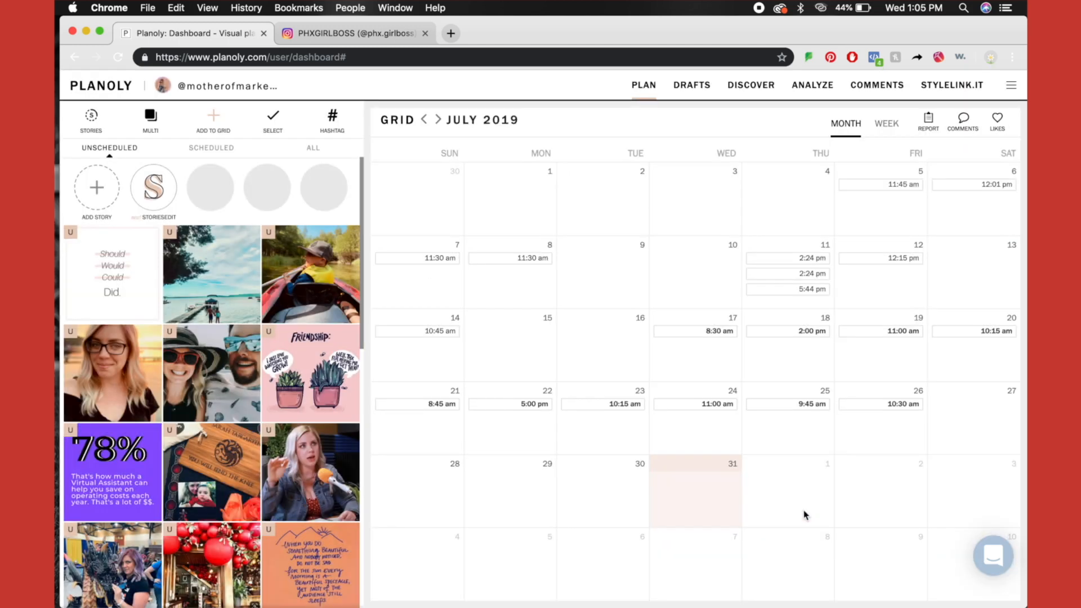
Move the striped sunburst graphic directly after the neon portrait, into the middle of that grid row
scroll(248, 394, "down", 5)
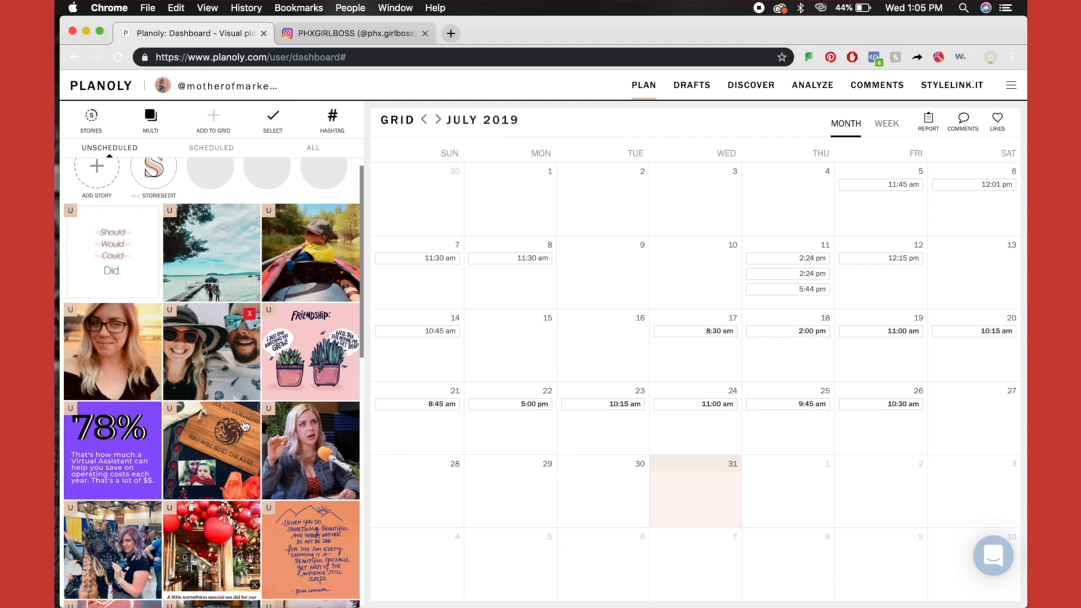
scroll(245, 425, "down", 2)
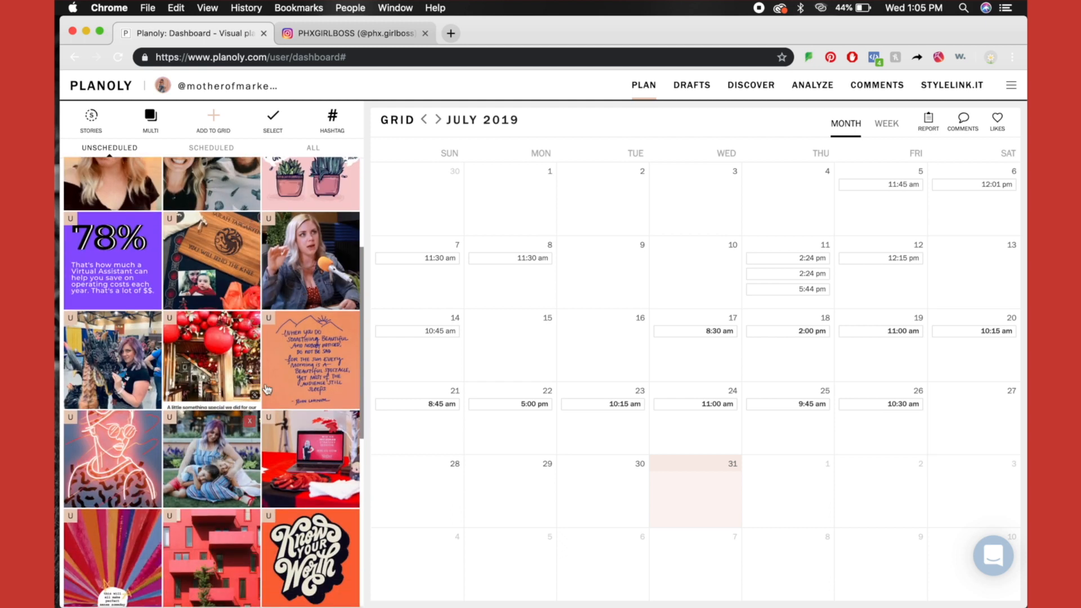
scroll(272, 429, "down", 7)
scroll(272, 429, "up", 3)
scroll(272, 430, "up", 4)
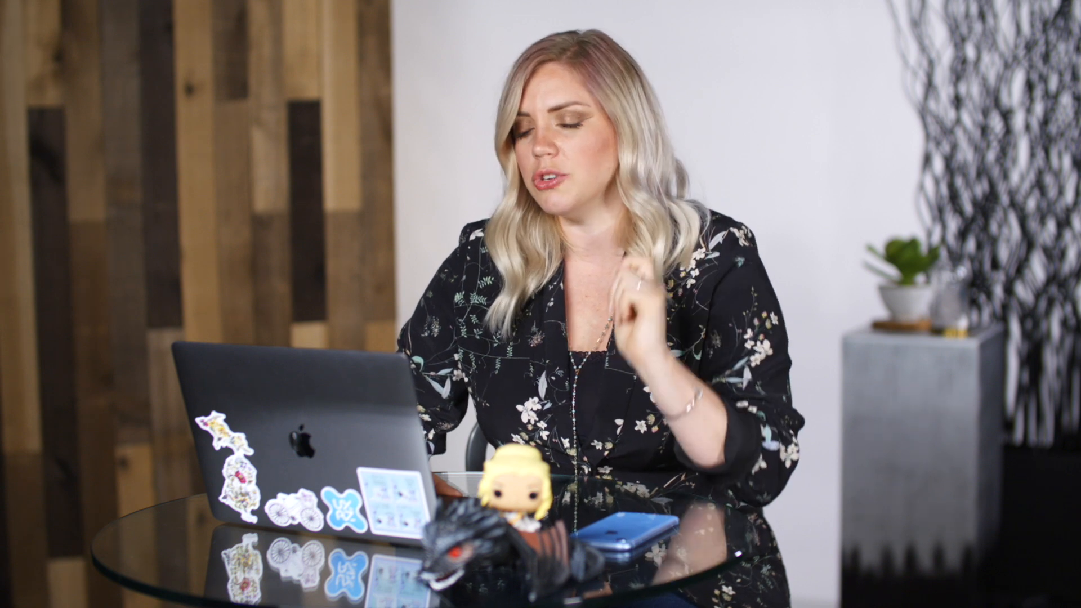
scroll(206, 359, "up", 2)
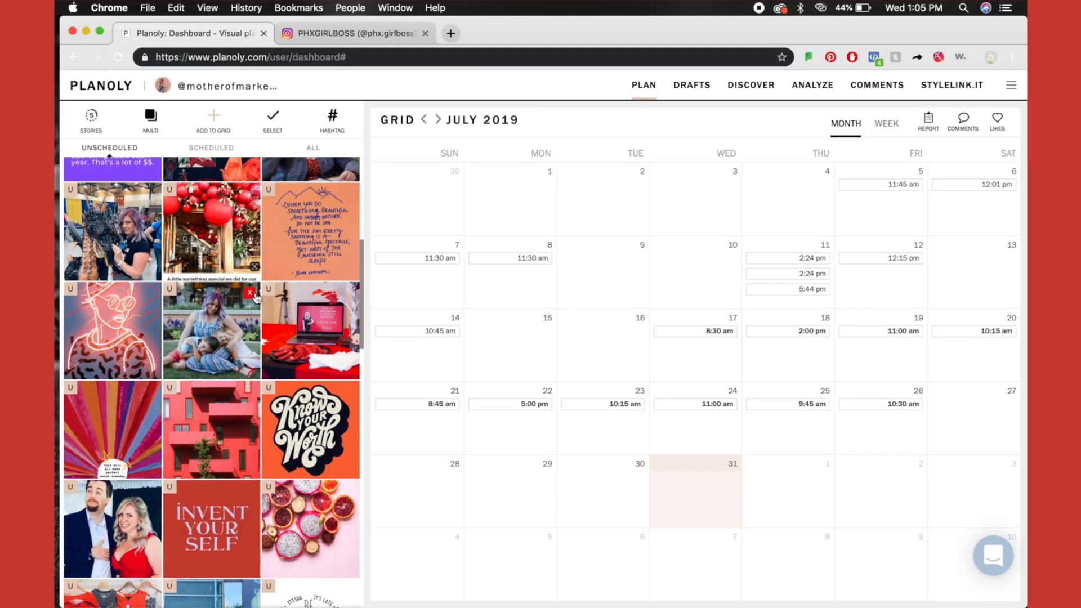
left_click_drag(151, 393, 217, 339)
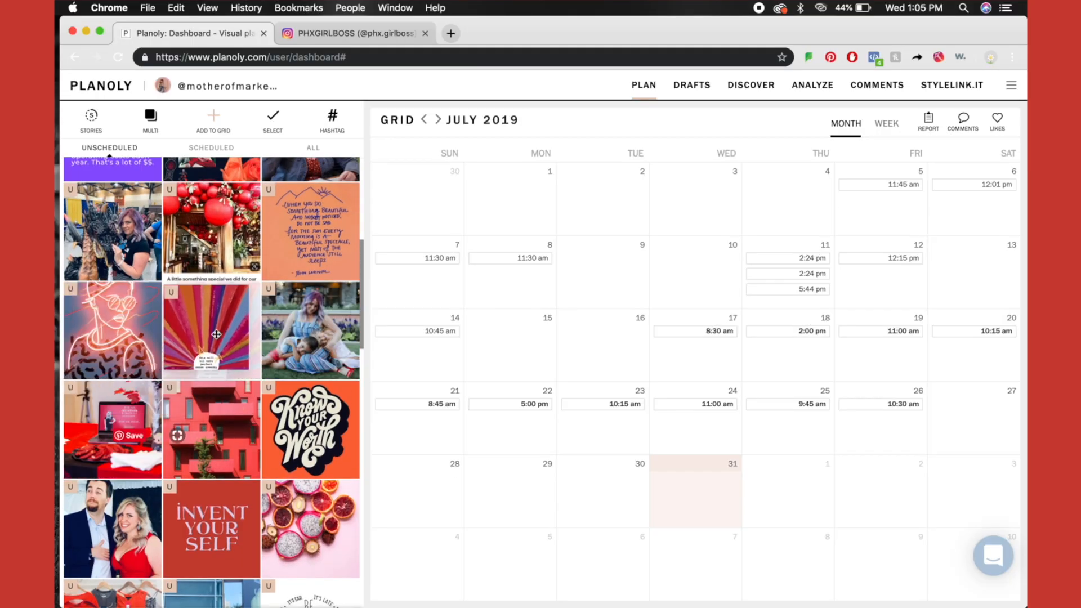
Move the orange handwritten quote to the start of its row and the dragon-emblem wooden board photo ahead of the "78%" graphic
scroll(217, 339, "up", 3)
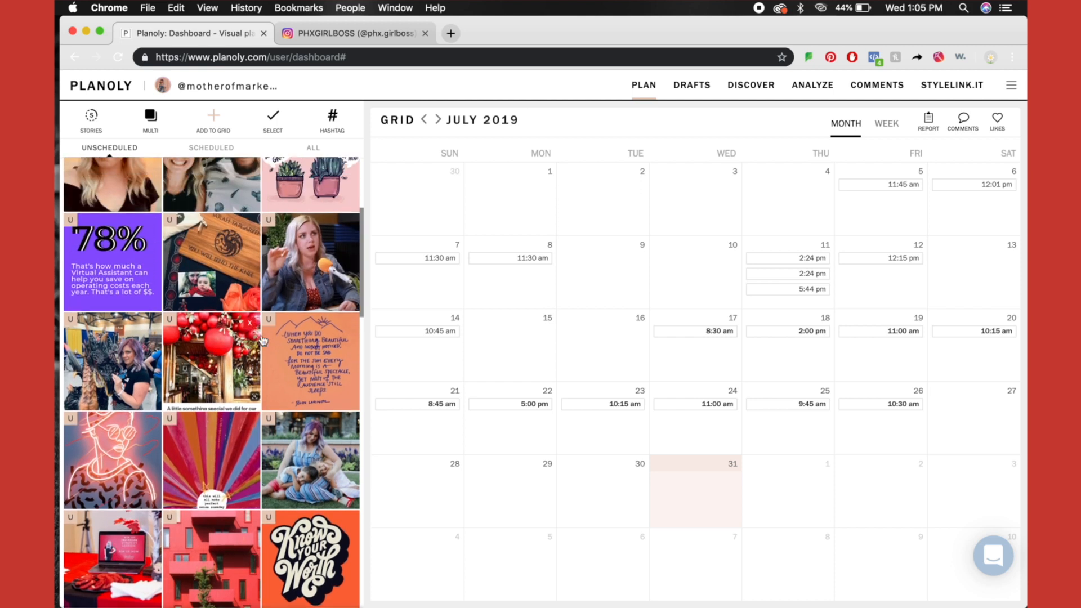
left_click_drag(296, 356, 115, 363)
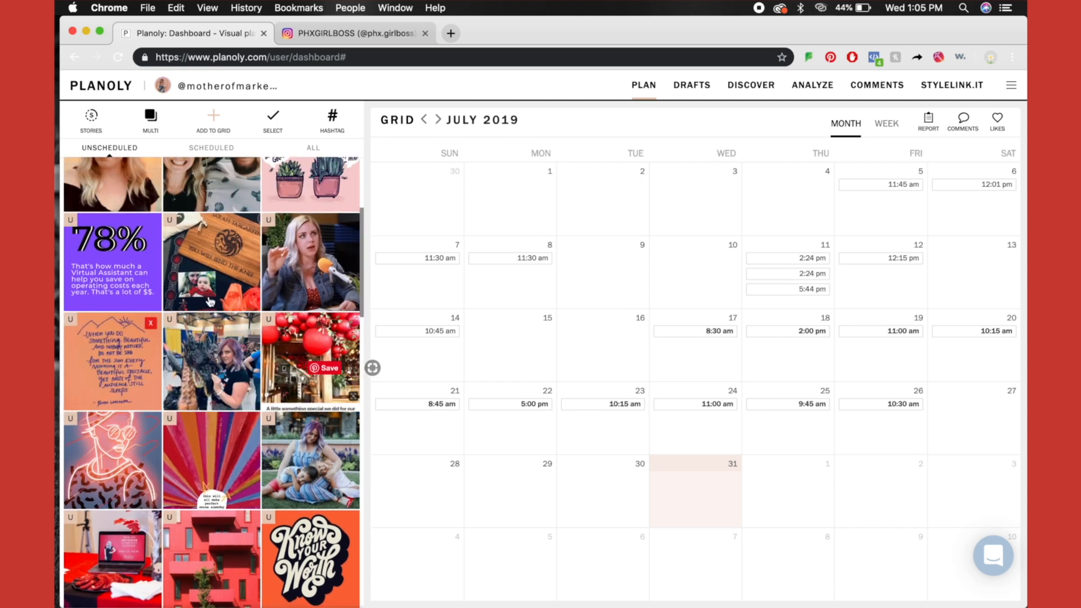
scroll(210, 301, "up", 1)
left_click_drag(210, 301, 112, 301)
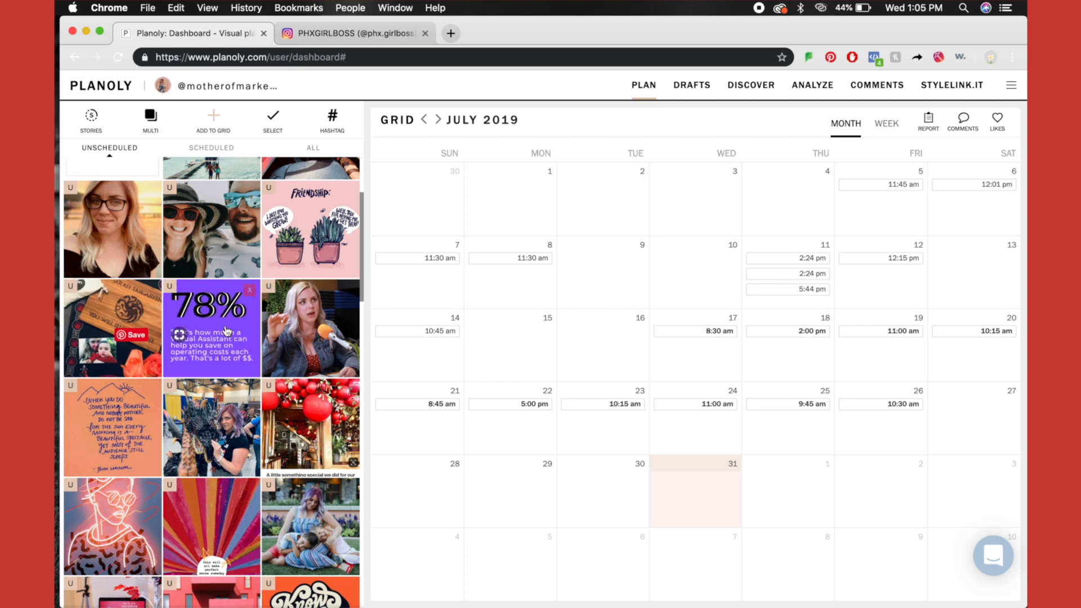
Move the "Should Would Could Did." graphic to the middle of the first grid row
scroll(227, 331, "up", 2)
scroll(226, 331, "up", 2)
left_click_drag(127, 273, 229, 278)
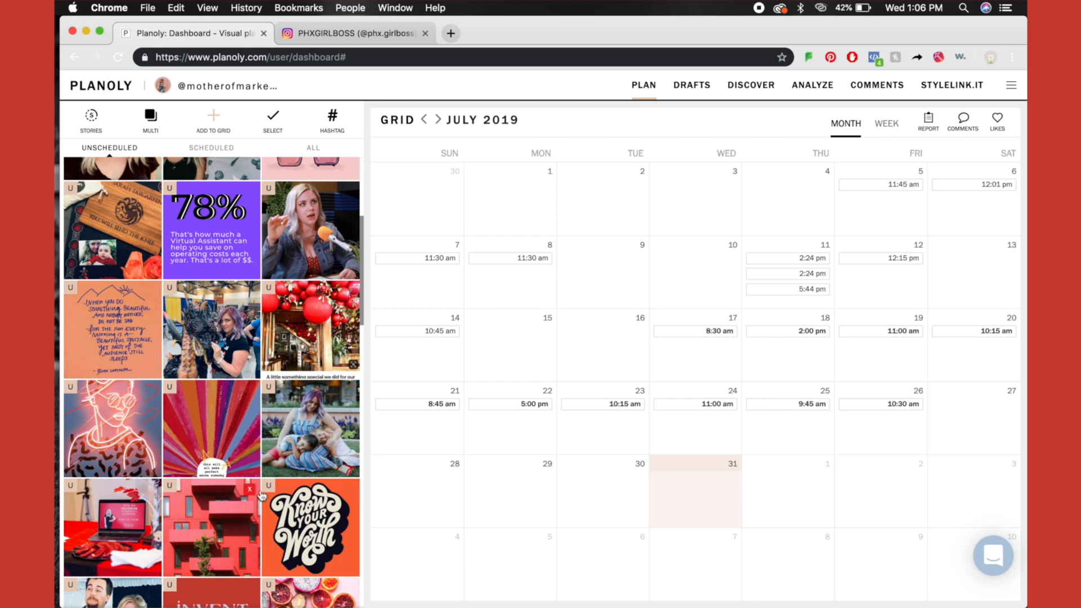
Open the unscheduled "Be stronger than your strongest excuse" post and add five lines with a single dot each below its caption text
scroll(253, 491, "down", 10)
scroll(261, 495, "down", 4)
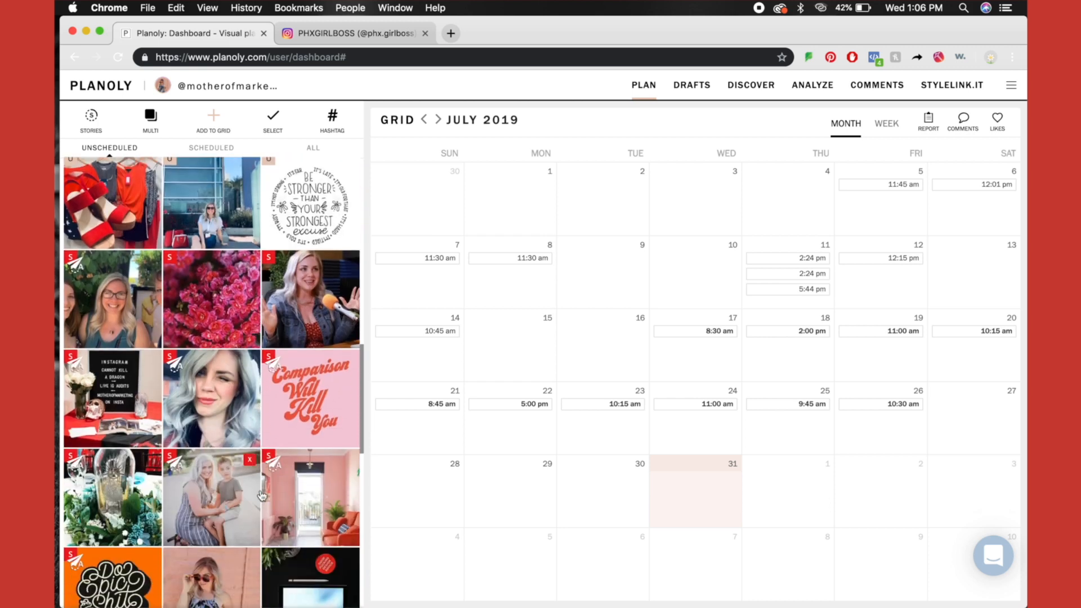
scroll(261, 495, "up", 7)
left_click(307, 390)
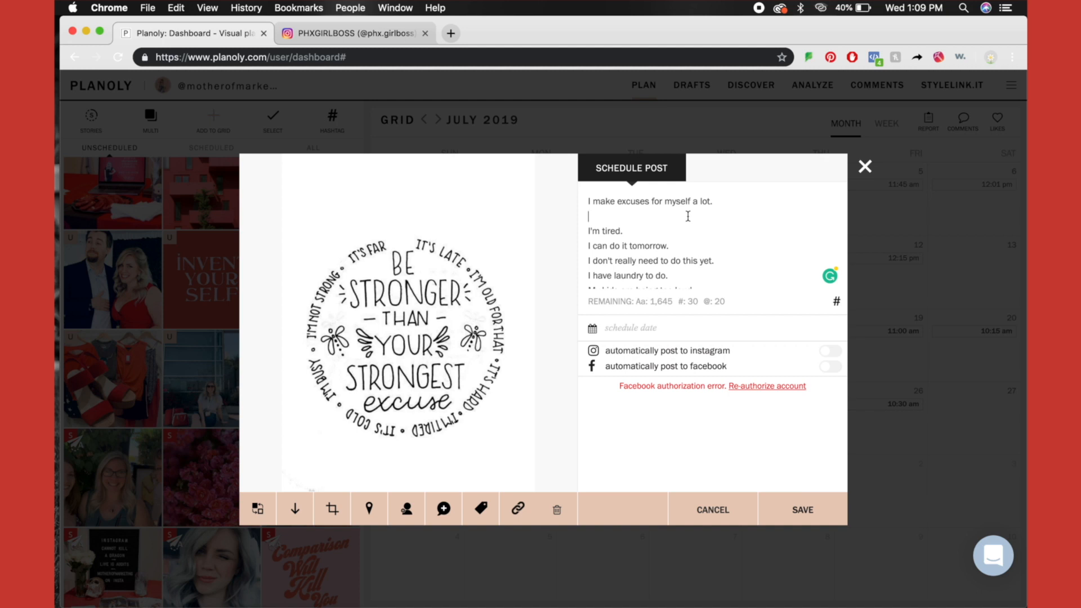
scroll(687, 217, "down", 5)
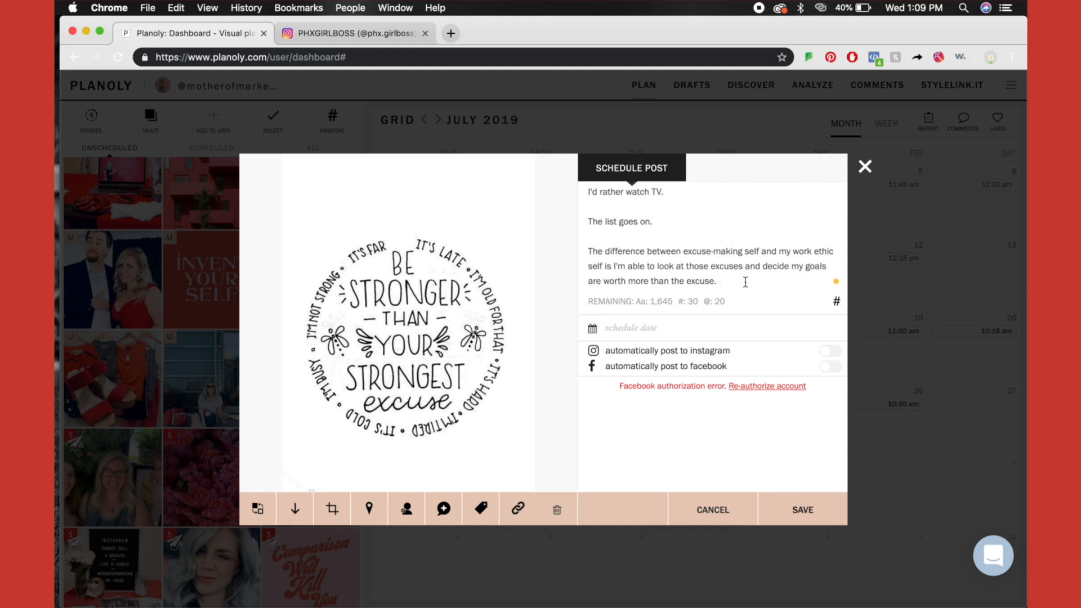
key("Return")
type(".")
key("Return")
type(".")
key("Return")
type(".")
key("Return")
type(".")
key("Return")
type(".")
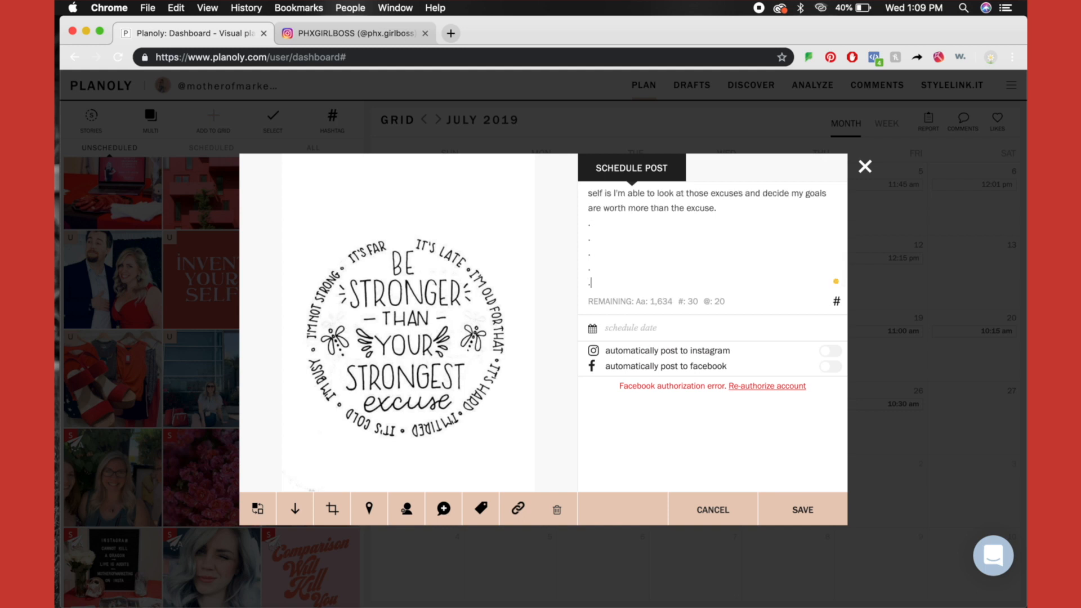
key("Return")
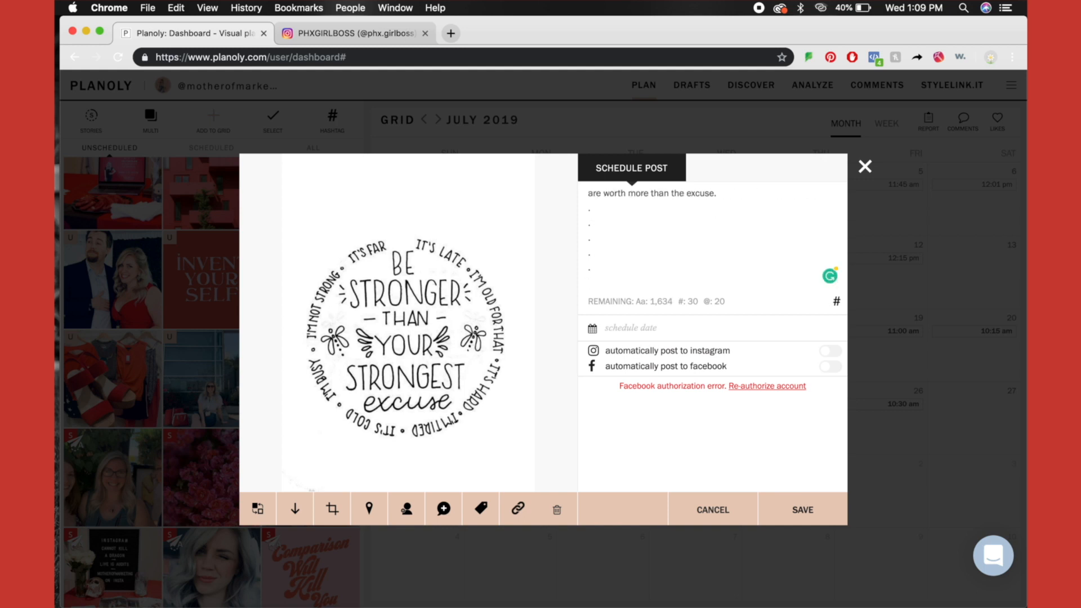
Insert the saved "sm coaching" hashtag group into the caption and start it on its own line below the dots
left_click(837, 304)
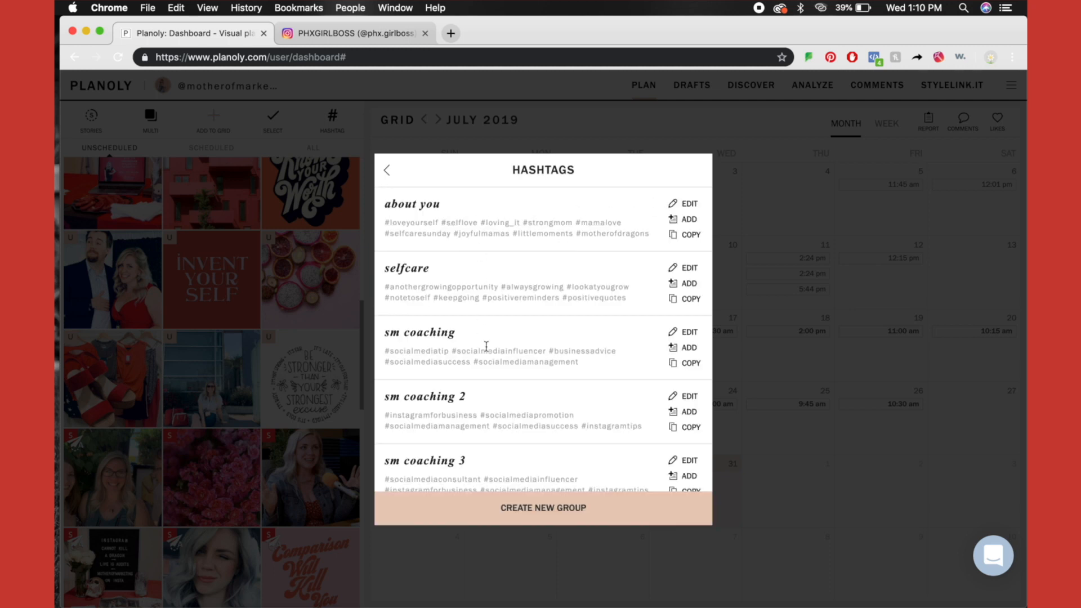
scroll(487, 345, "down", 3)
scroll(486, 347, "up", 3)
left_click(688, 348)
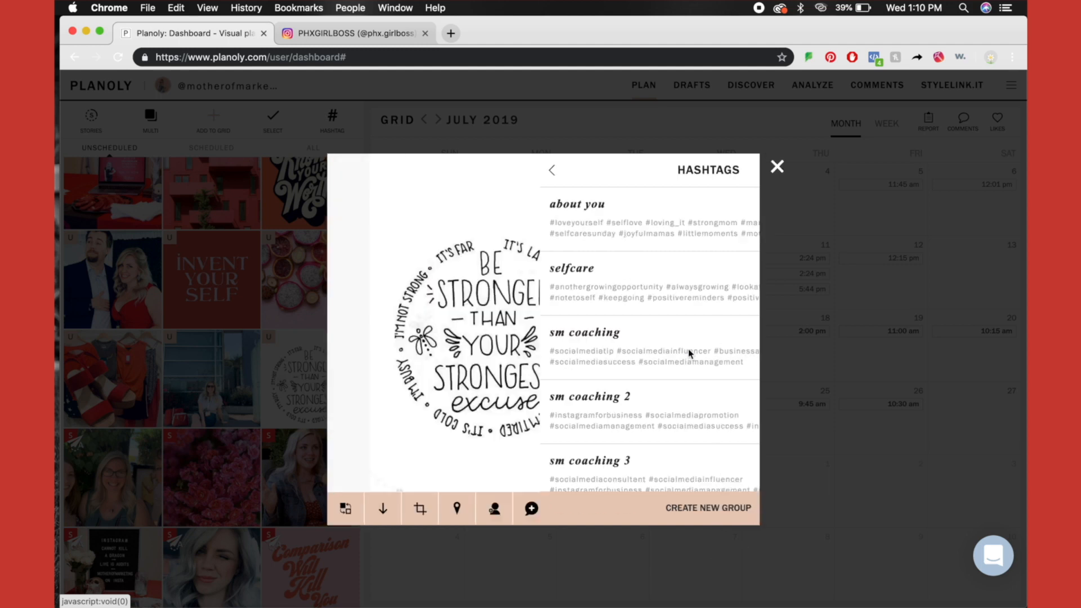
left_click(591, 267)
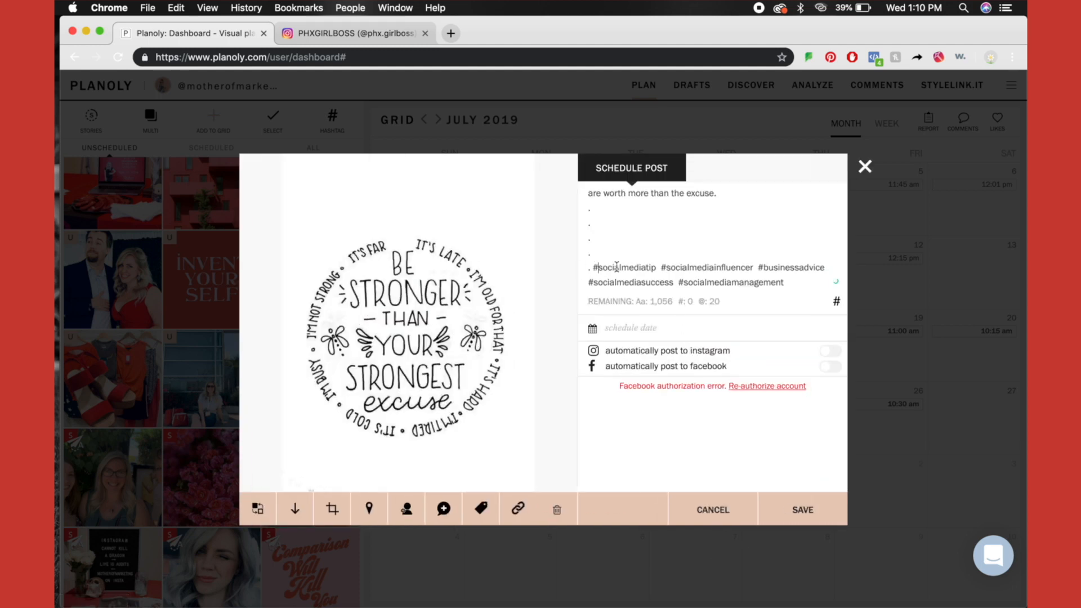
key("Return")
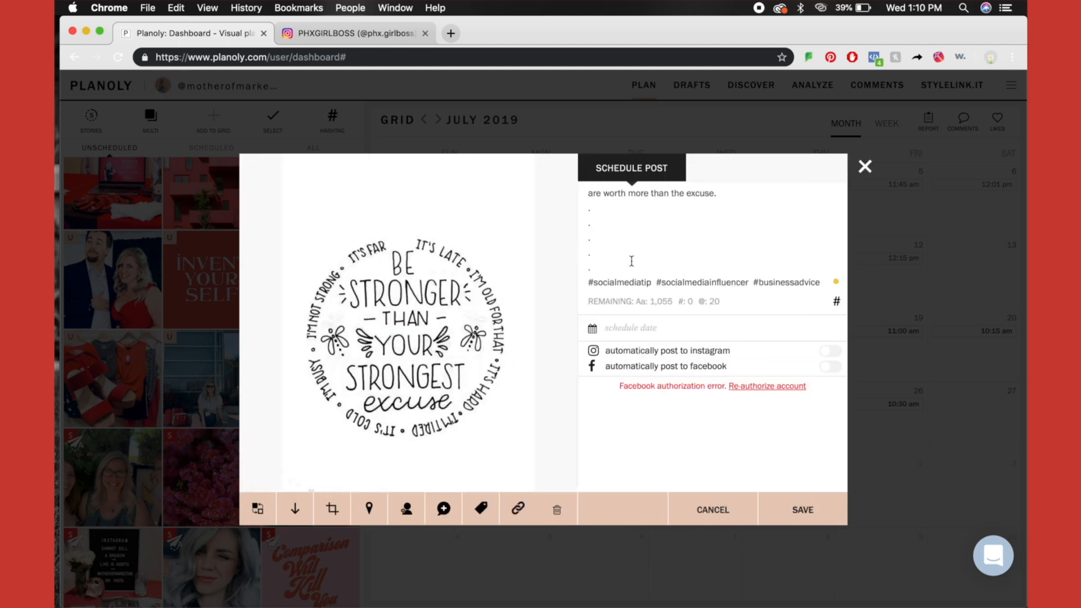
left_click_drag(584, 267, 616, 269)
left_click(617, 269)
key("super+v")
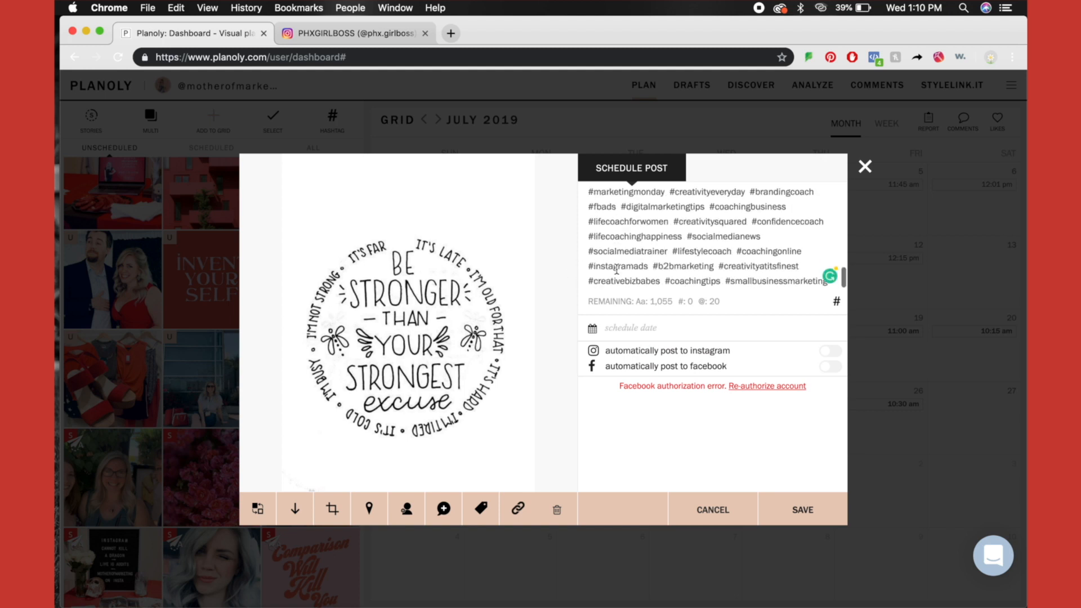
Review the caption in Grammarly, accepting the suggestions to remove "really" and to change "are being" to "are"
scroll(616, 269, "up", 5)
scroll(616, 269, "up", 3)
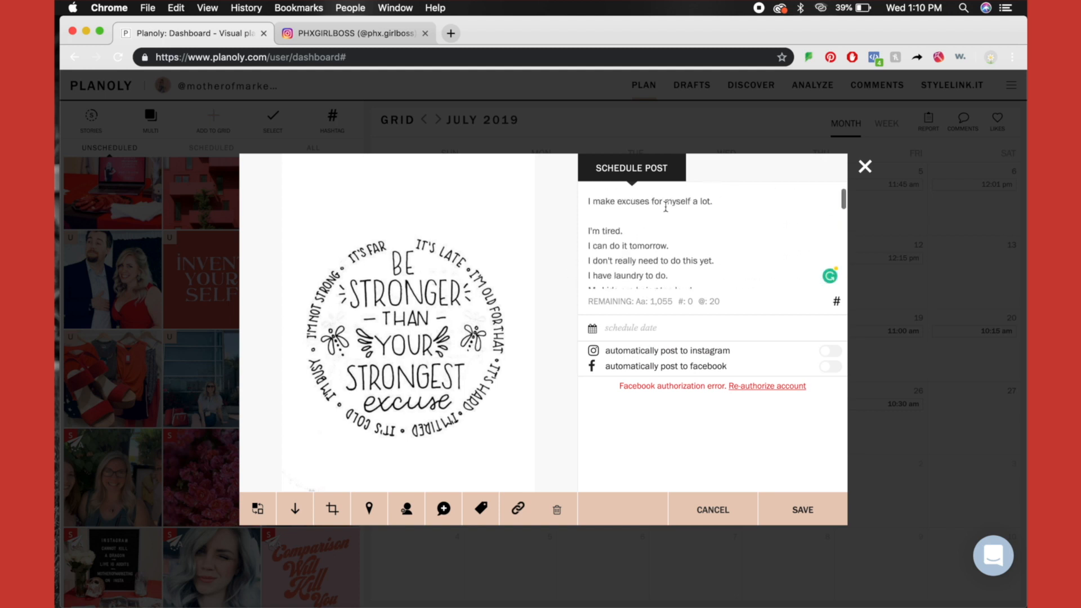
scroll(687, 242, "down", 6)
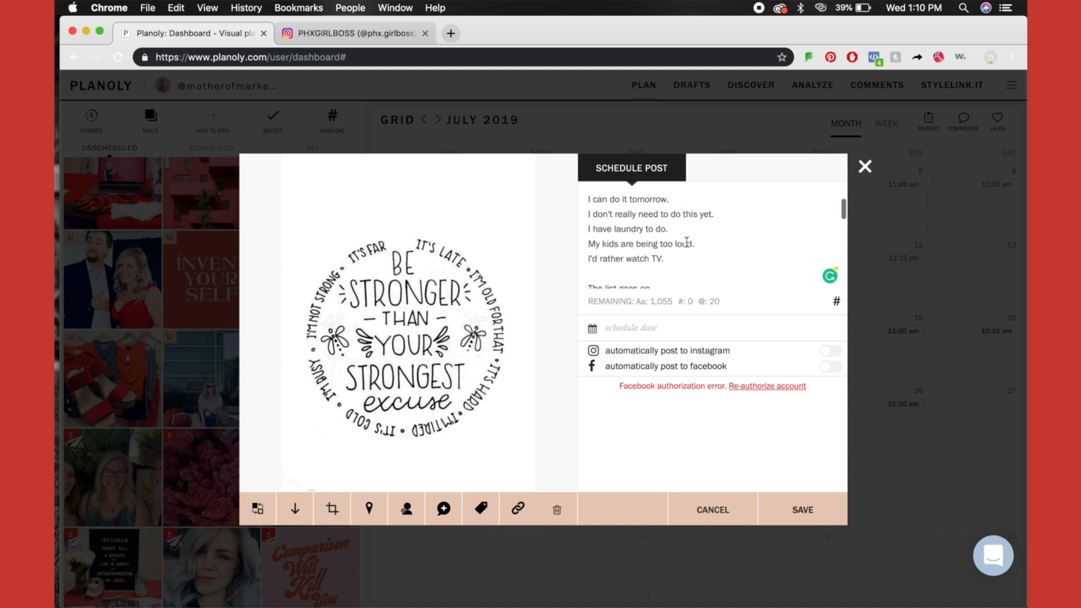
scroll(772, 275, "up", 2)
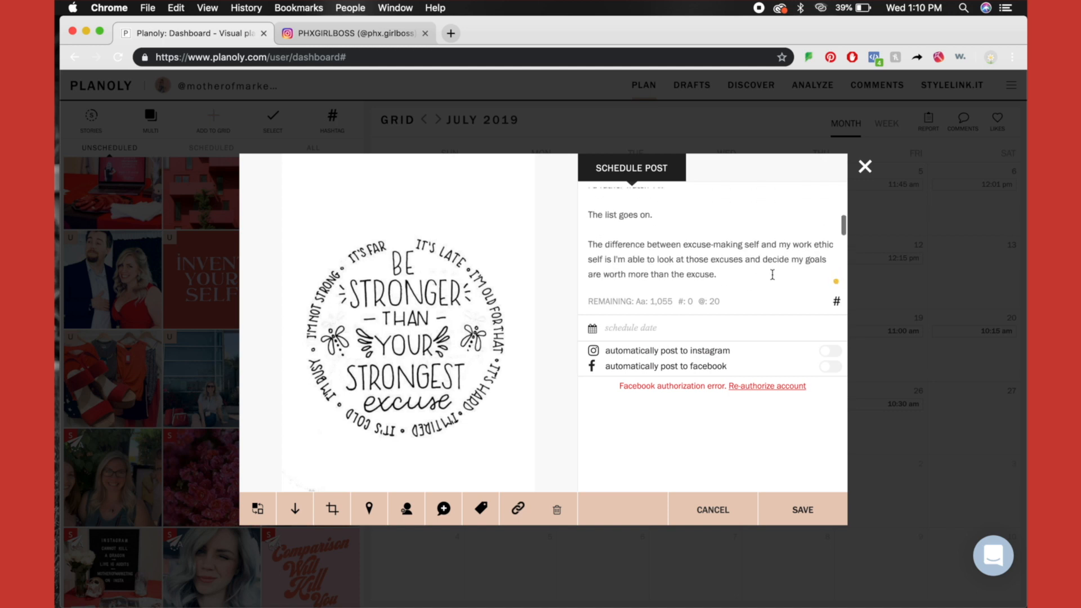
mouse_move(832, 278)
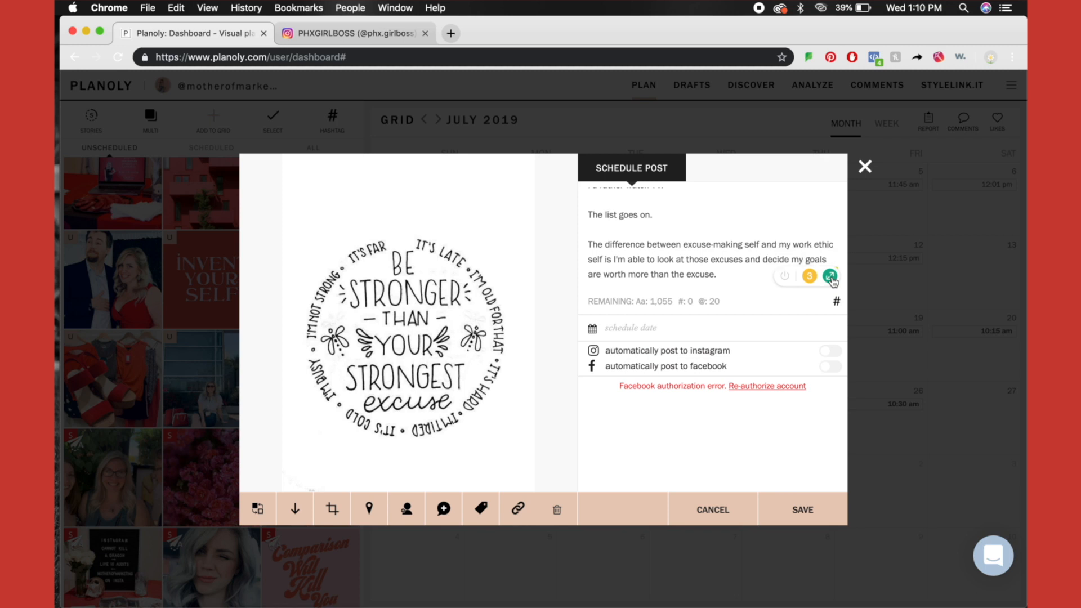
left_click(831, 278)
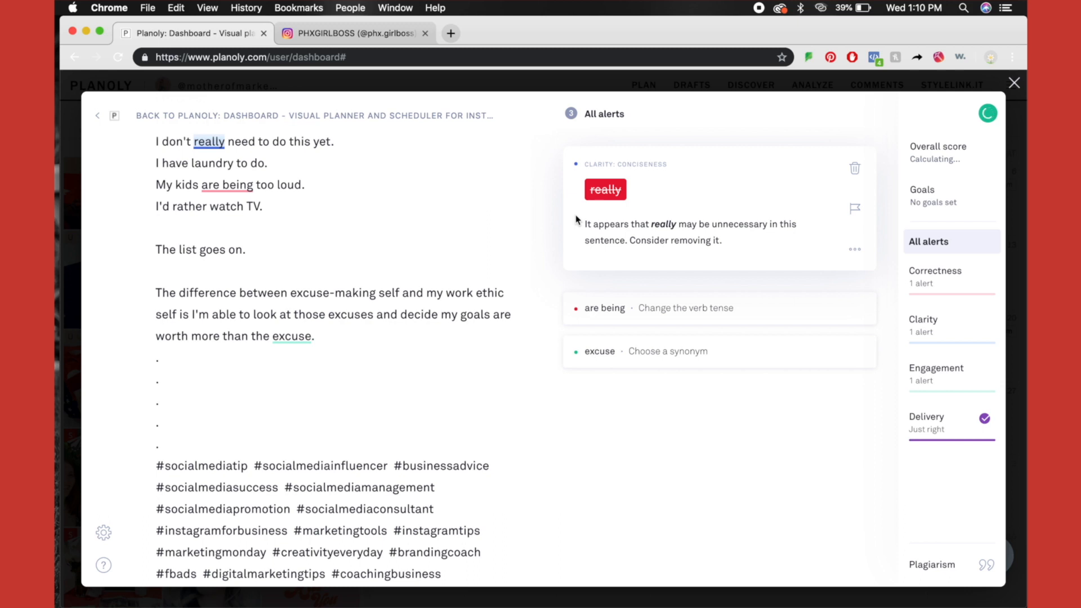
left_click(618, 191)
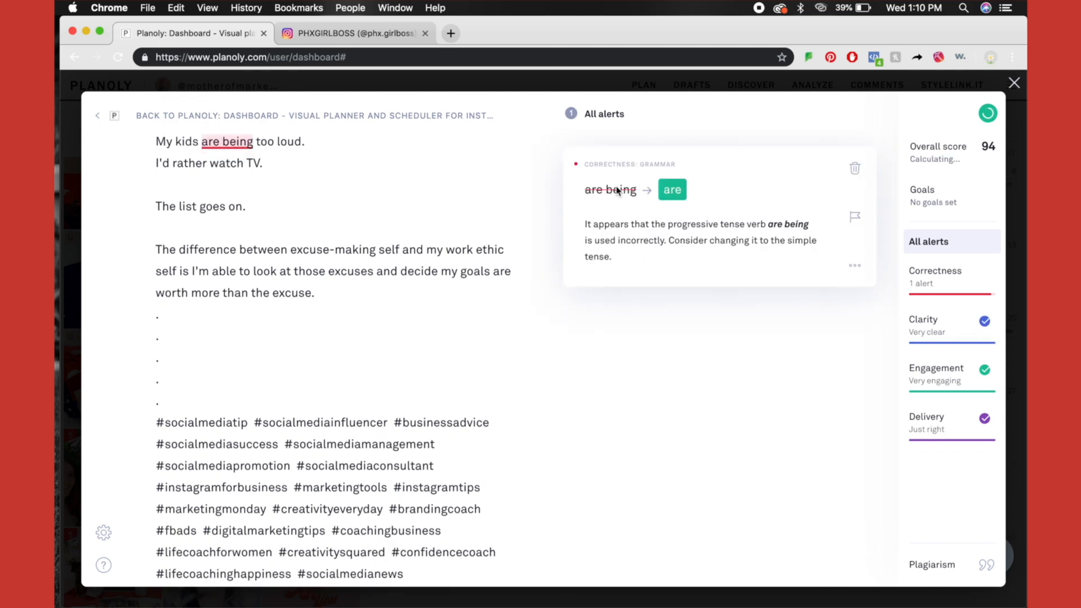
left_click(672, 189)
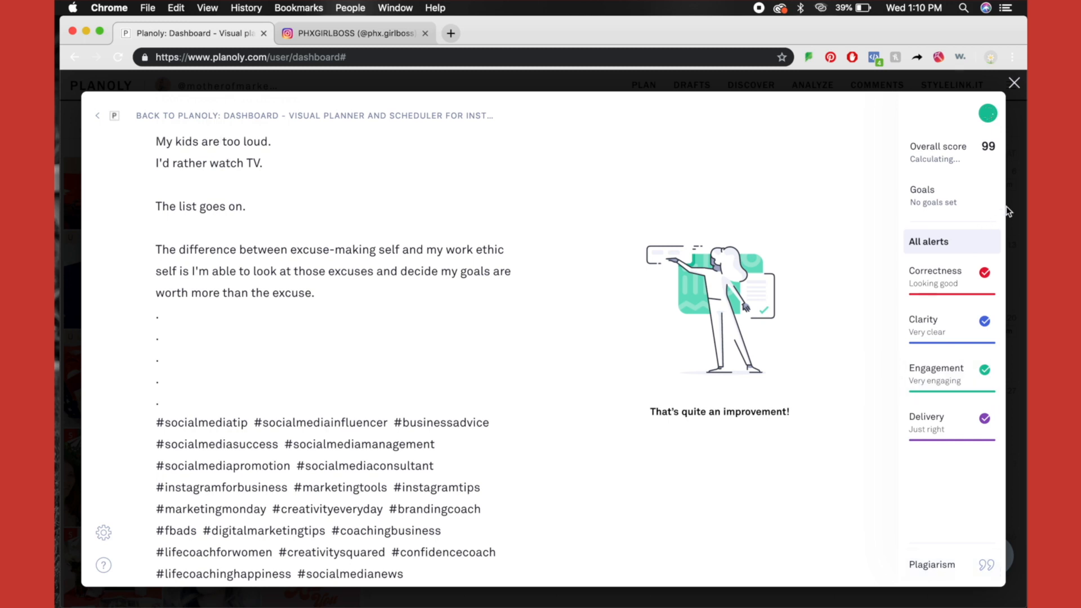
Return from the Grammarly editor to the post's scheduling form and look through the revised caption down to its hashtags
left_click(102, 118)
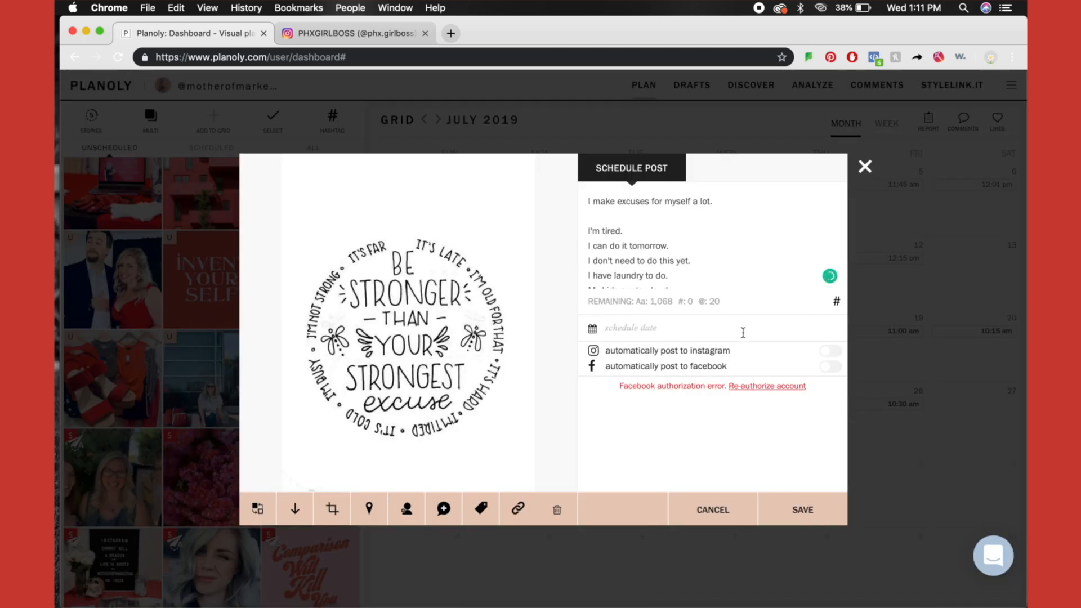
left_click_drag(615, 386, 749, 398)
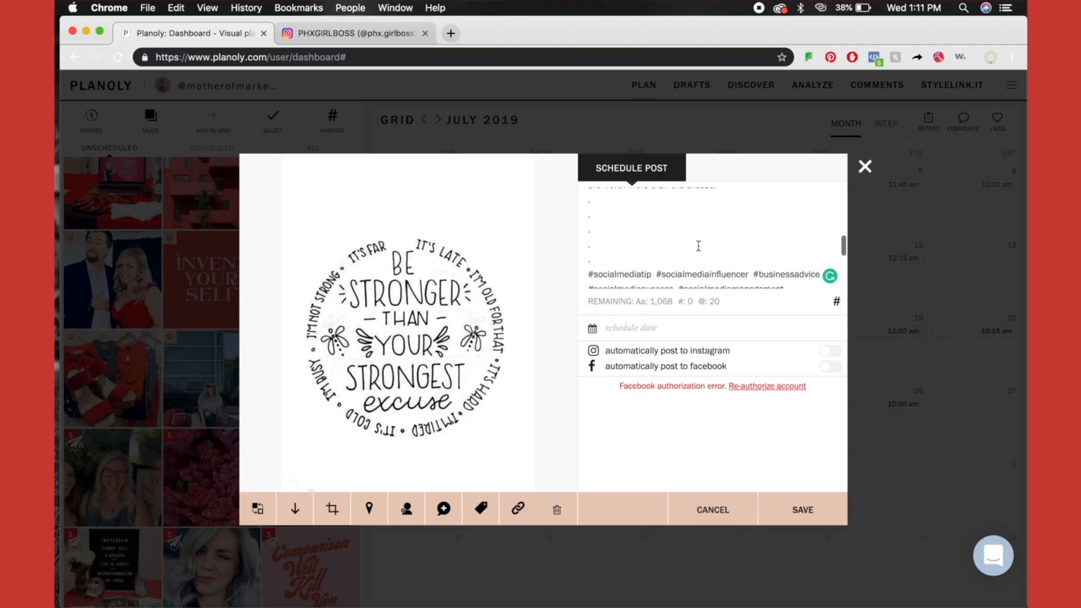
scroll(698, 246, "down", 2)
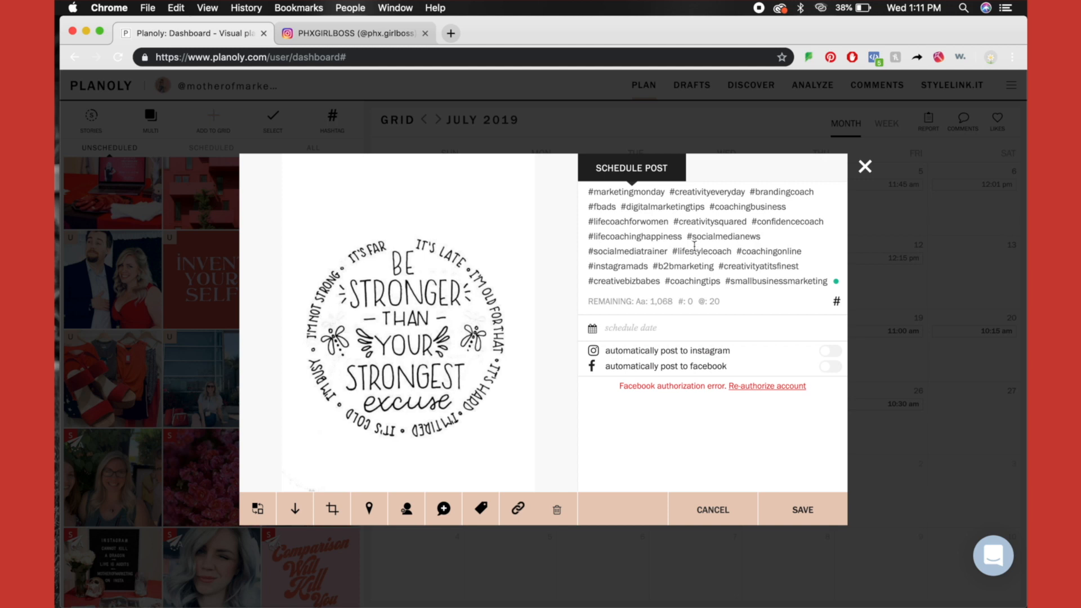
Schedule the "Be stronger than your strongest excuse" post for Jul 31, 2019 at 06:30 am
left_click(646, 328)
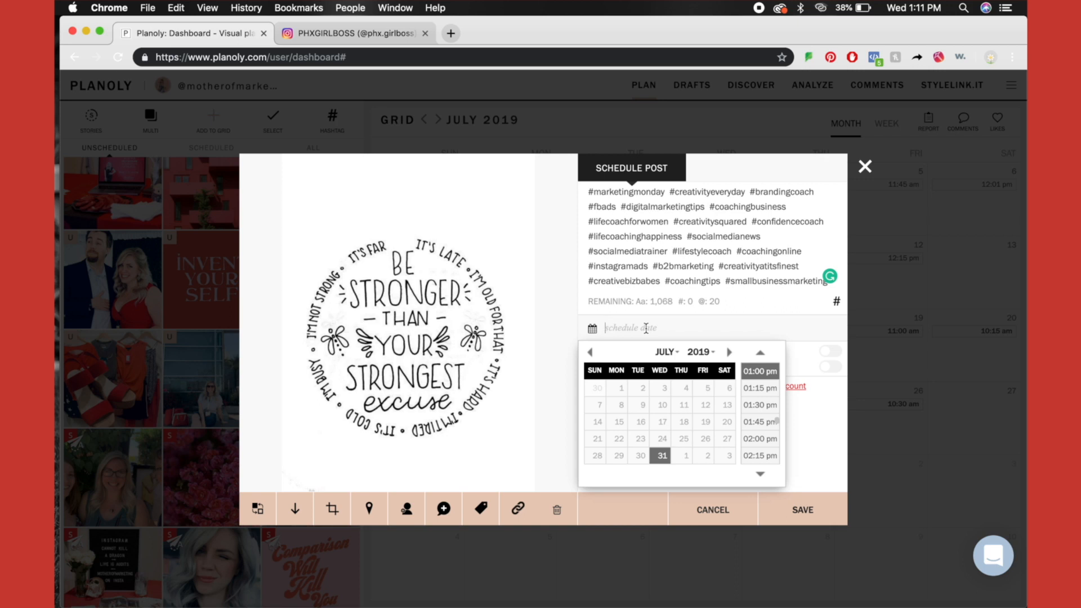
left_click(662, 457)
scroll(760, 417, "down", 10)
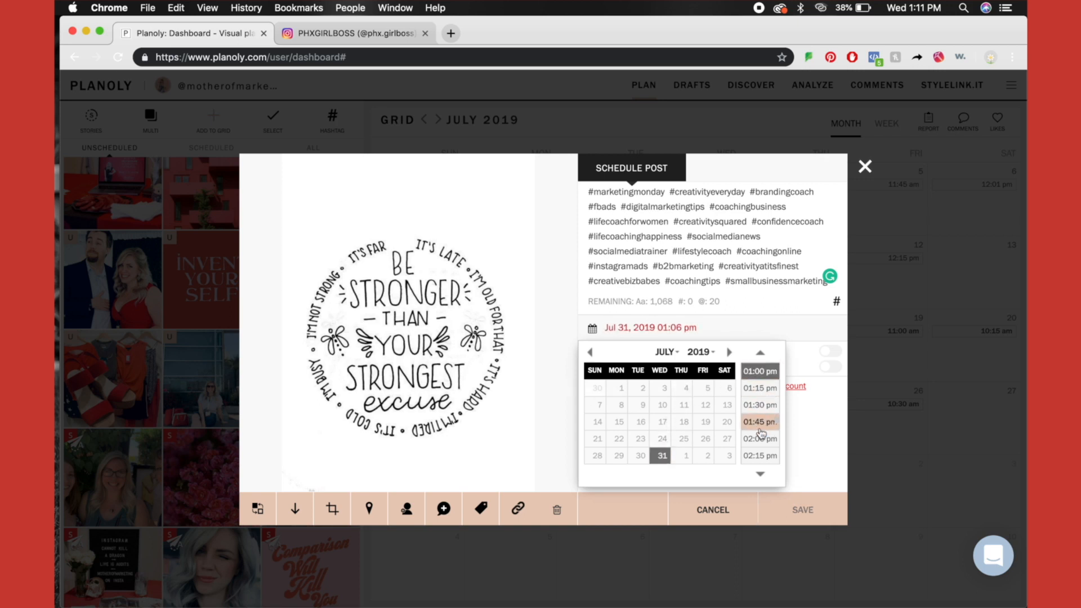
scroll(760, 432, "up", 15)
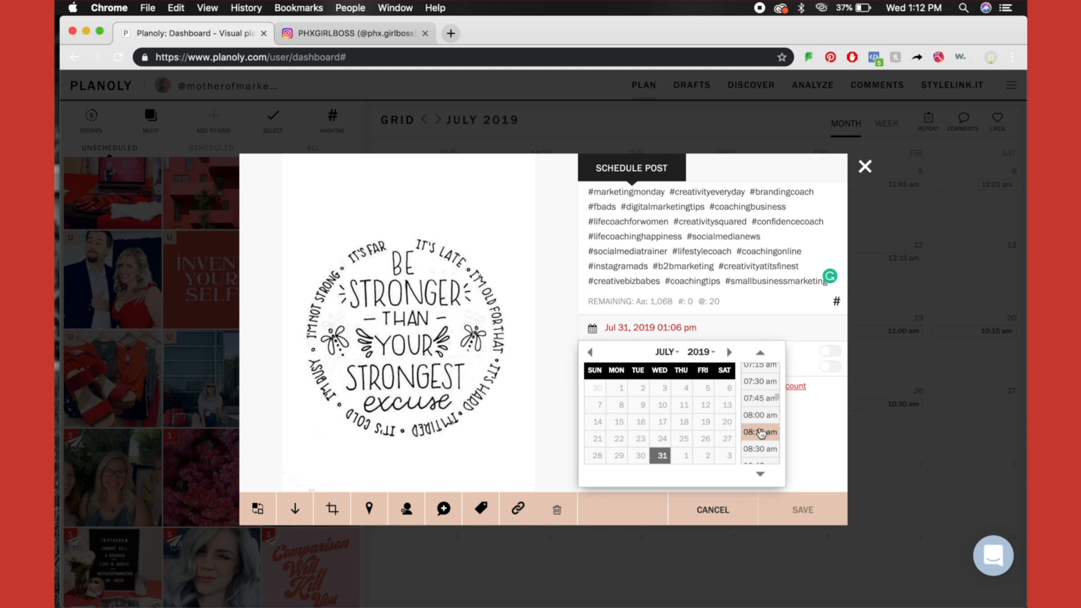
scroll(761, 433, "down", 3)
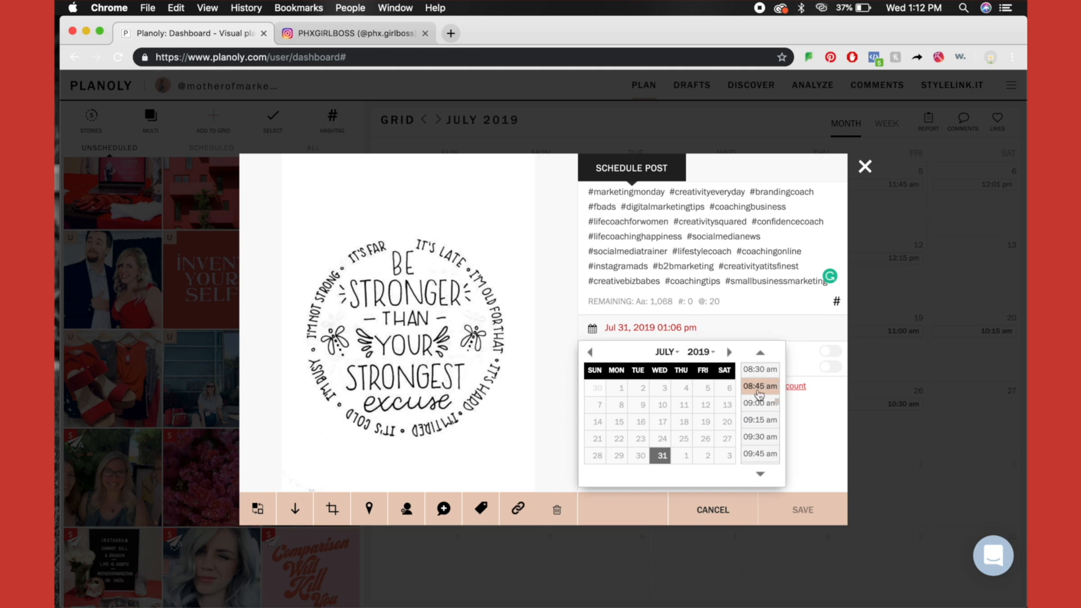
scroll(760, 393, "up", 3)
scroll(759, 395, "down", 20)
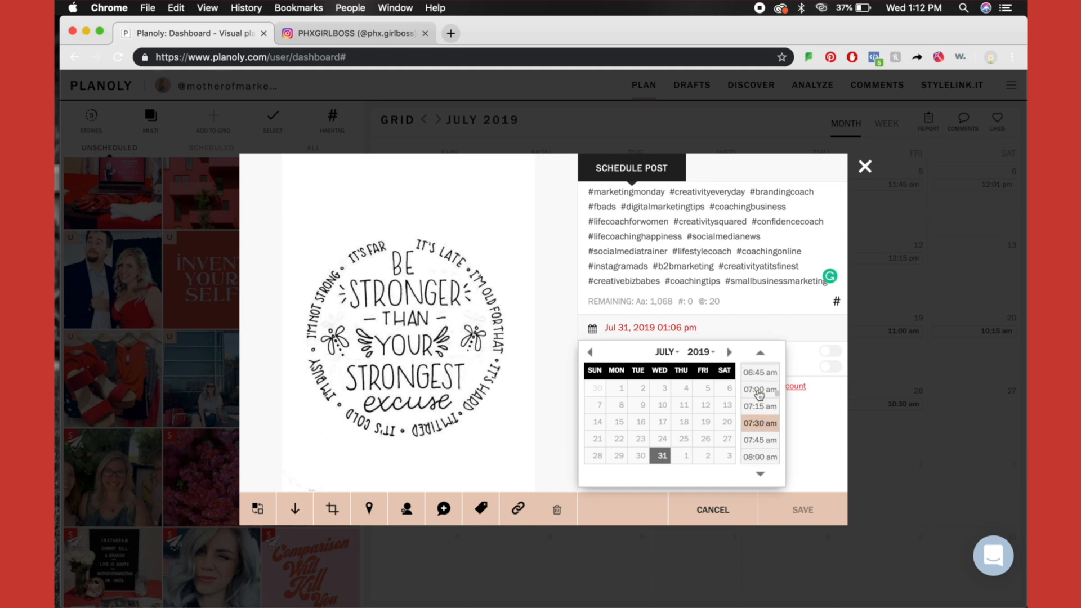
scroll(760, 402, "up", 20)
scroll(763, 398, "down", 4)
scroll(763, 398, "down", 2)
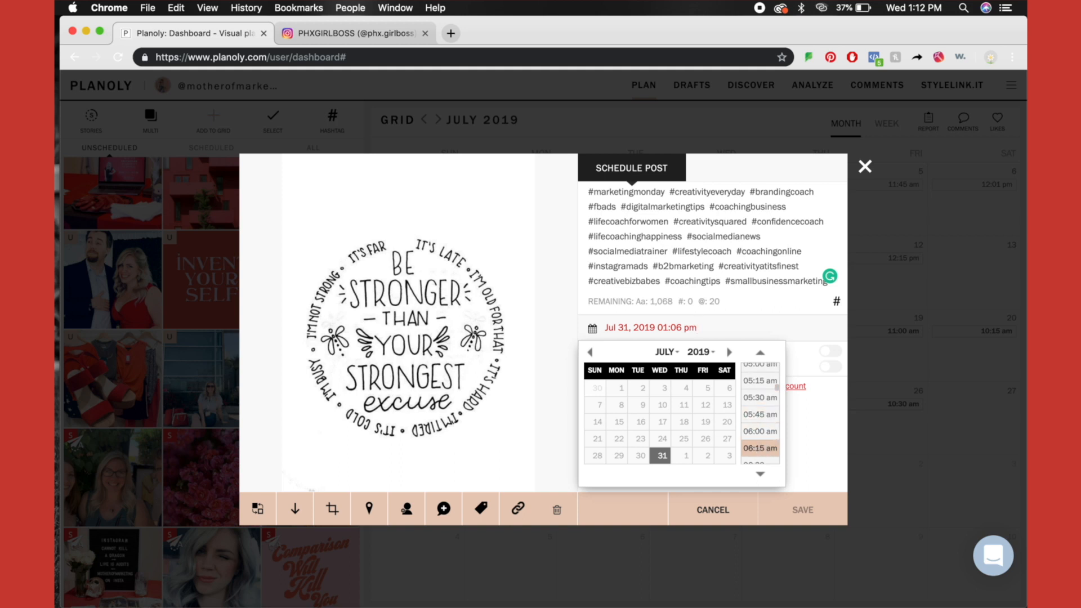
left_click(760, 474)
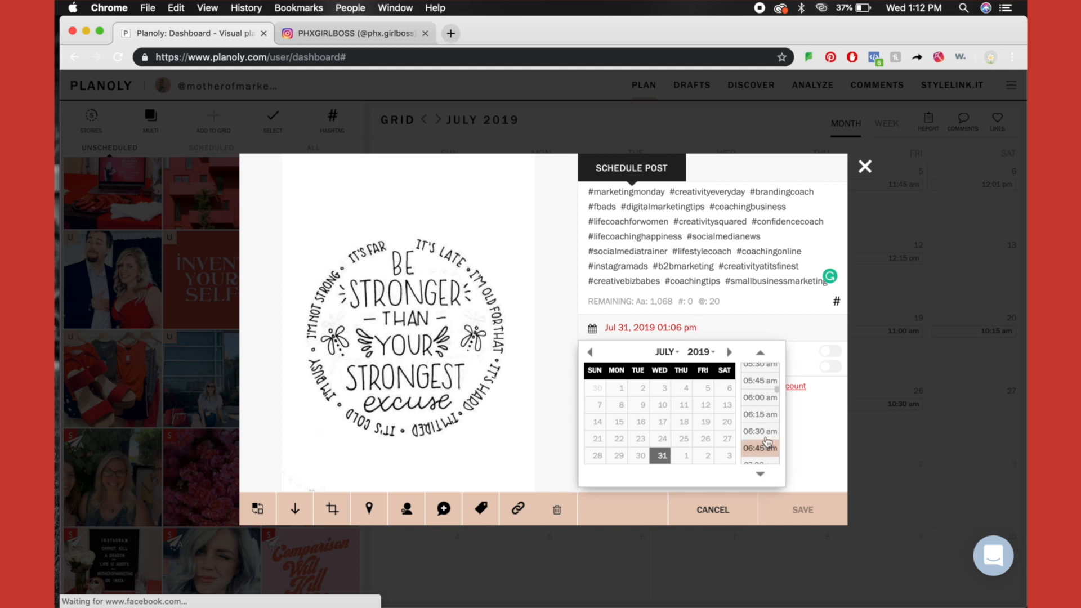
left_click(760, 448)
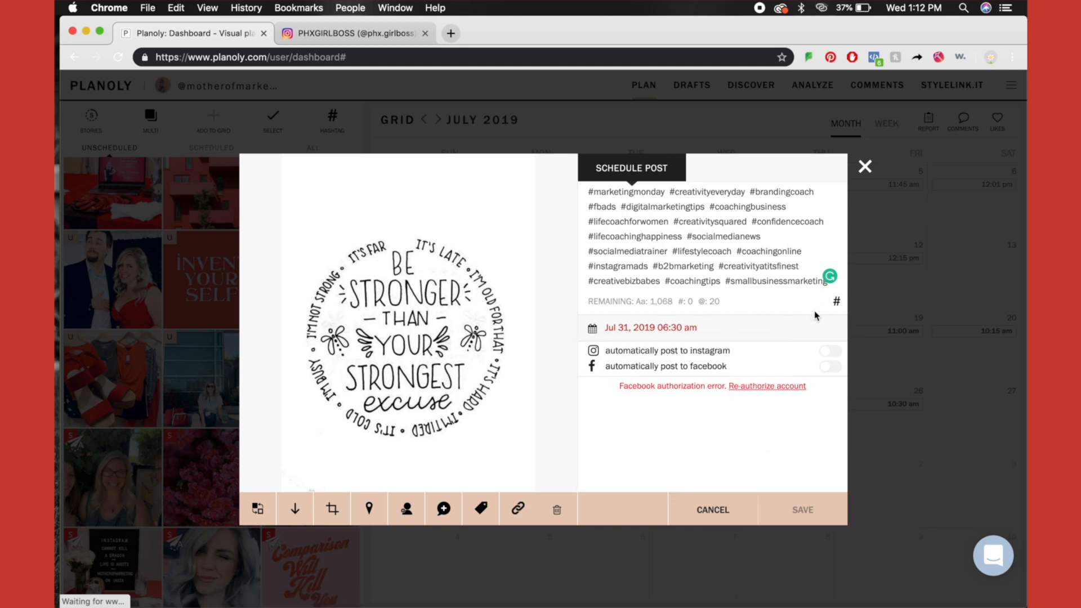
Delete the dots and hashtags from the end of the caption and open the post's Instagram first comment for editing
left_click(753, 280)
scroll(760, 217, "up", 5)
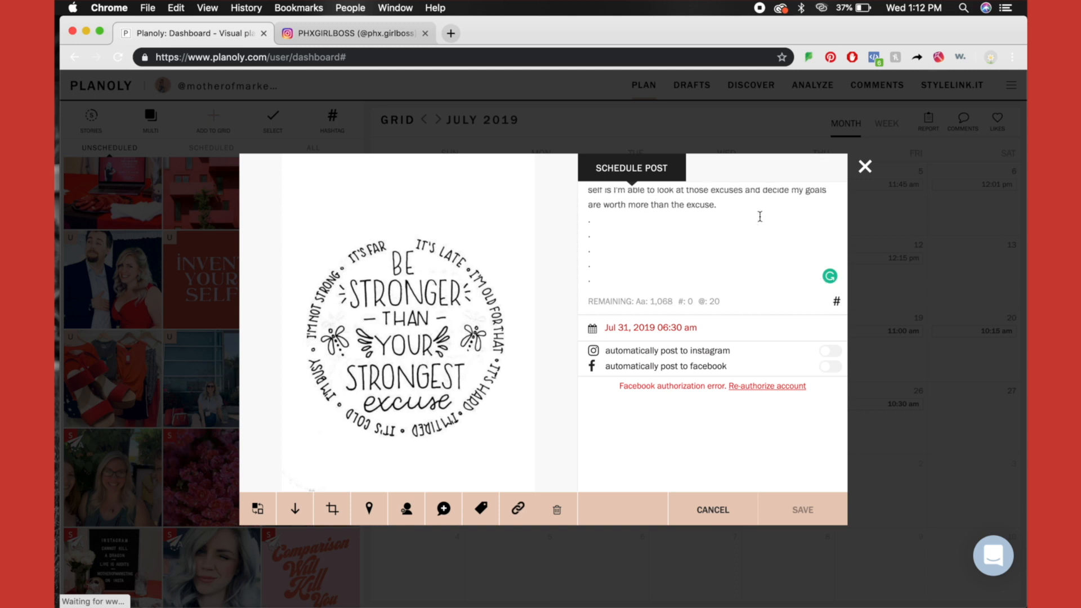
key("super+v")
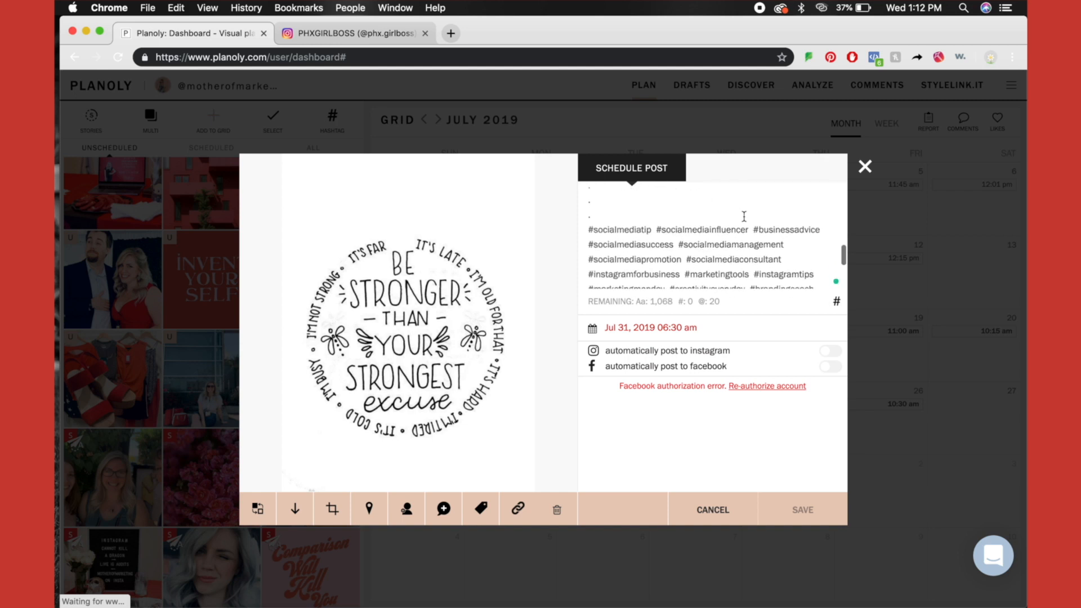
scroll(734, 253, "up", 3)
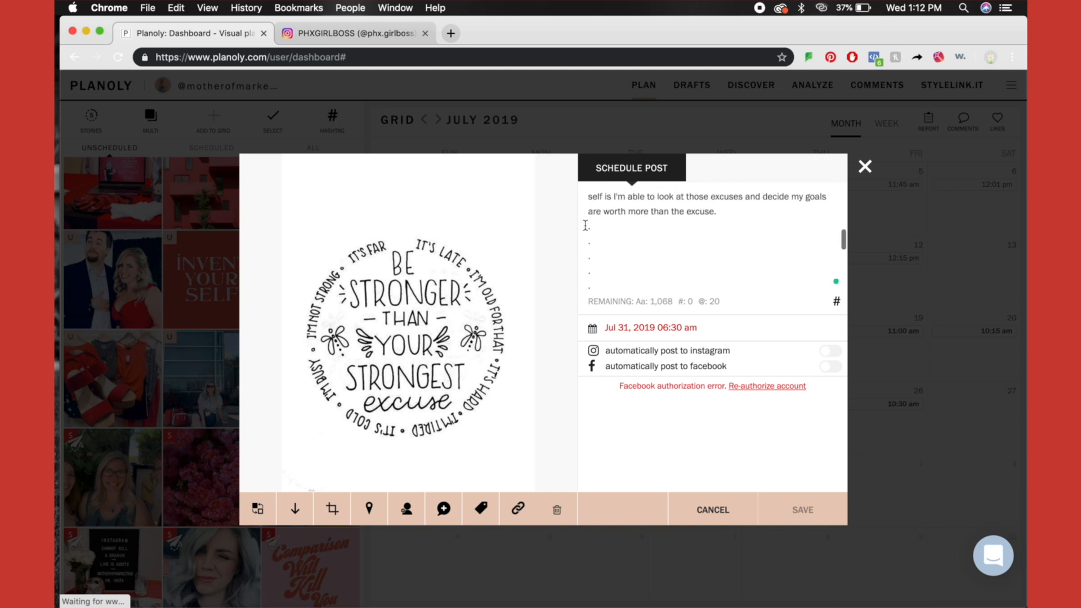
left_click_drag(672, 247, 732, 313)
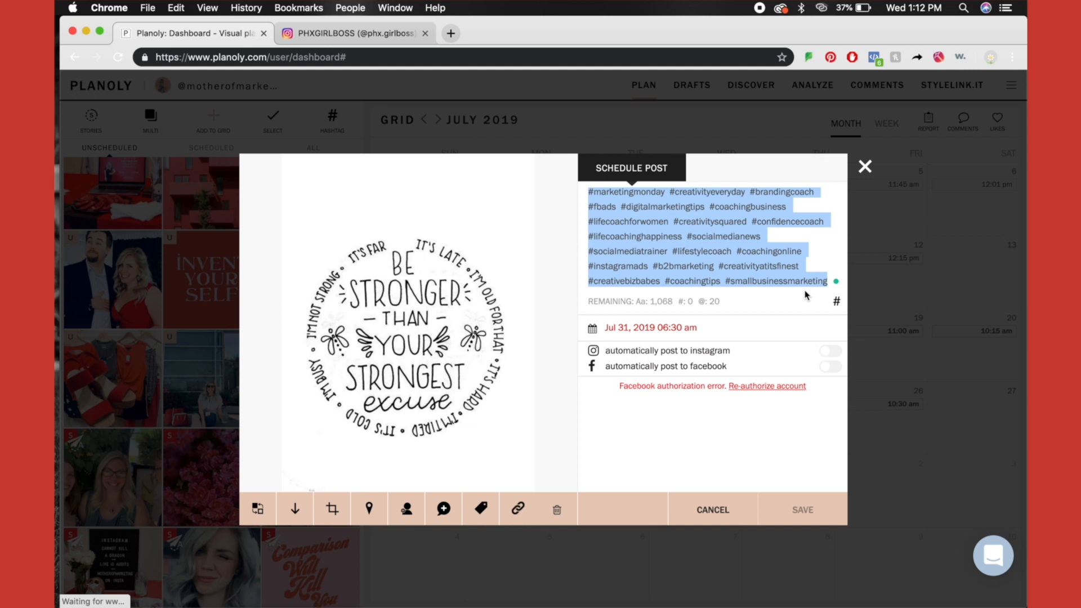
key("BackSpace")
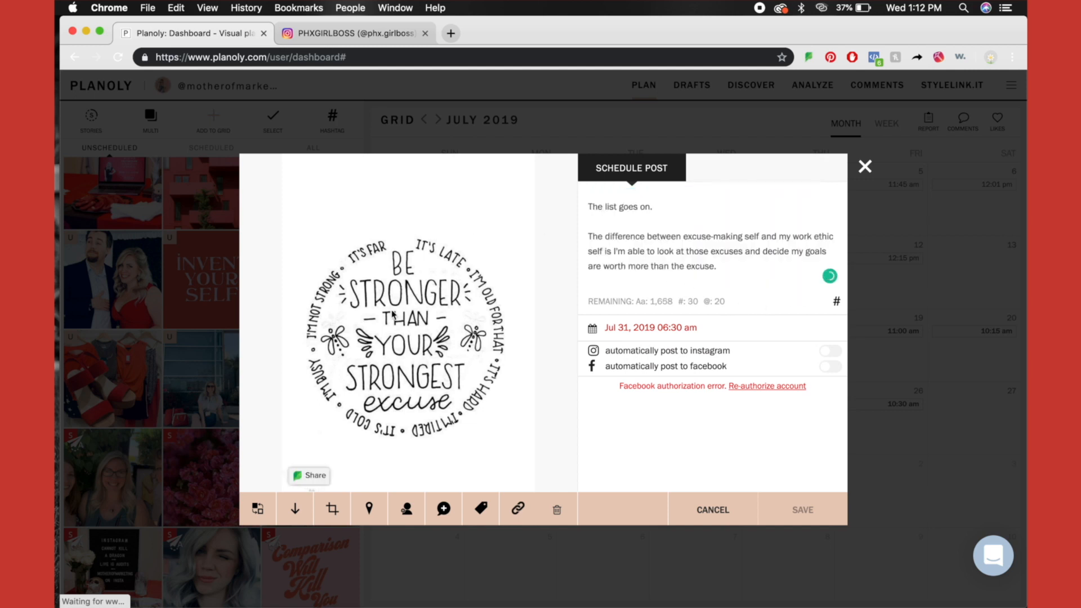
left_click(430, 515)
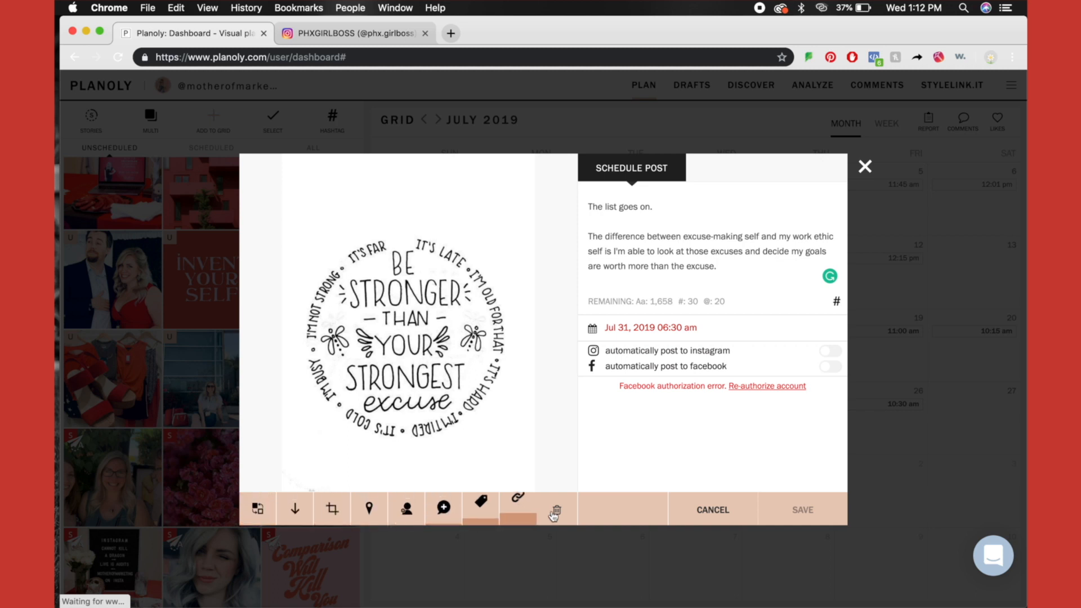
left_click(447, 514)
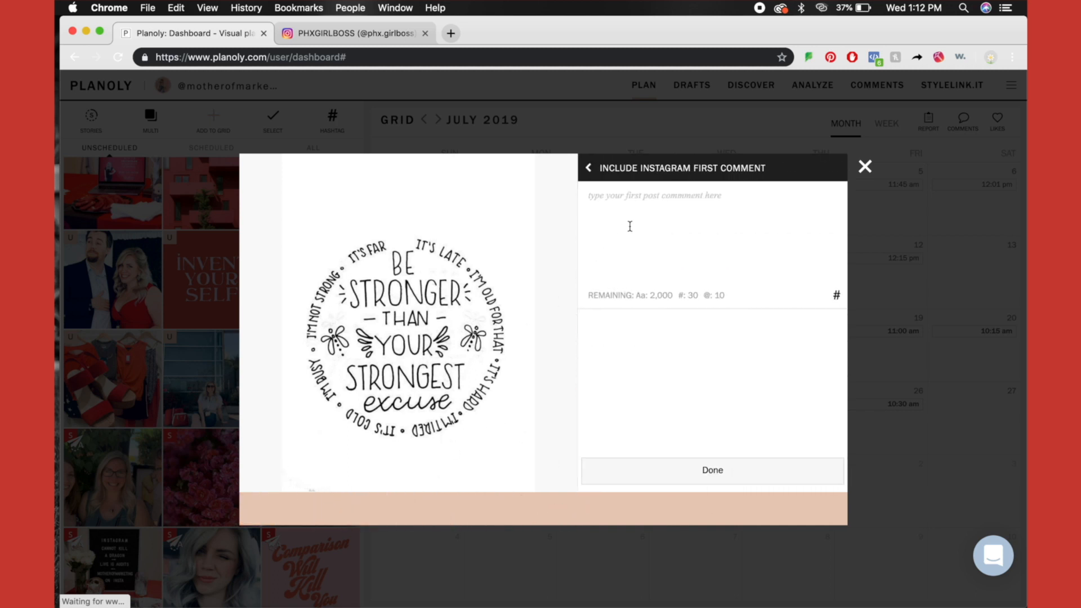
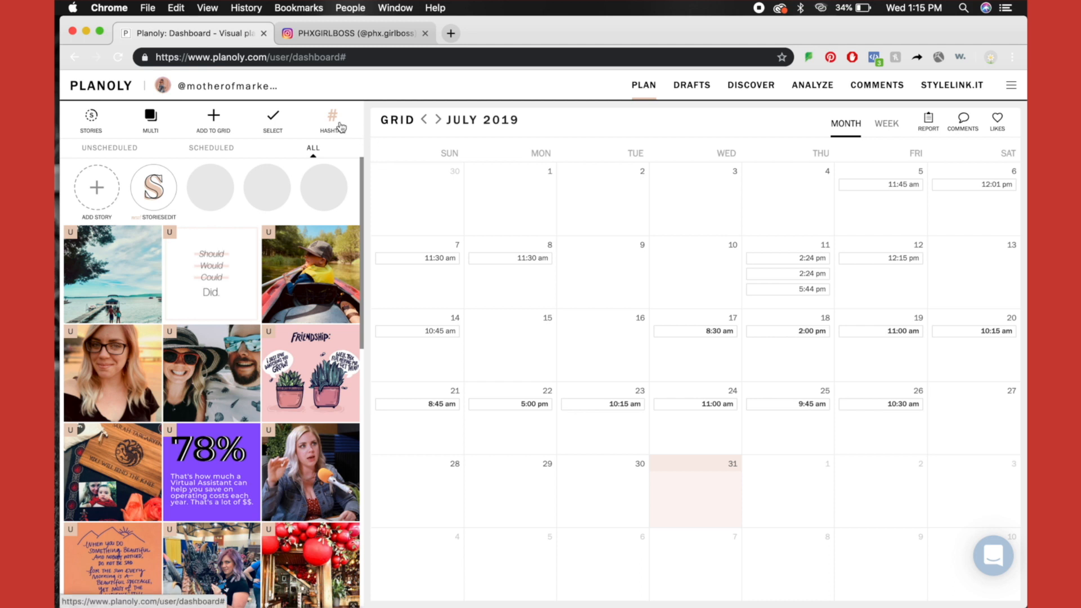
Create a hashtag group named "Up North" containing travel hashtags such as #travelbloggerlife, #tblogger, #photography, #luxtravel and #travelholic
left_click(333, 119)
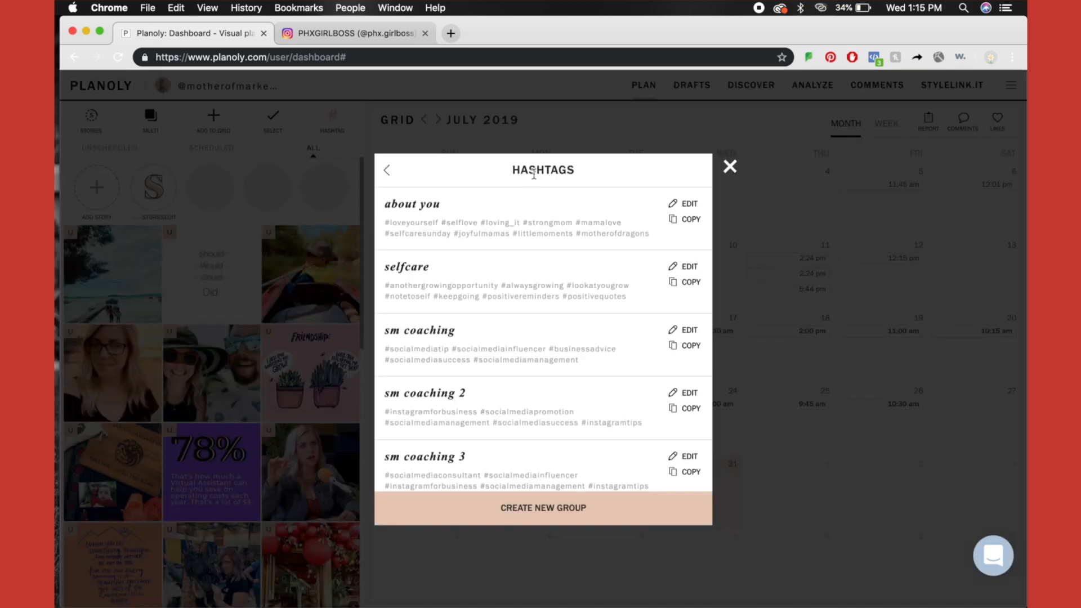
left_click(570, 512)
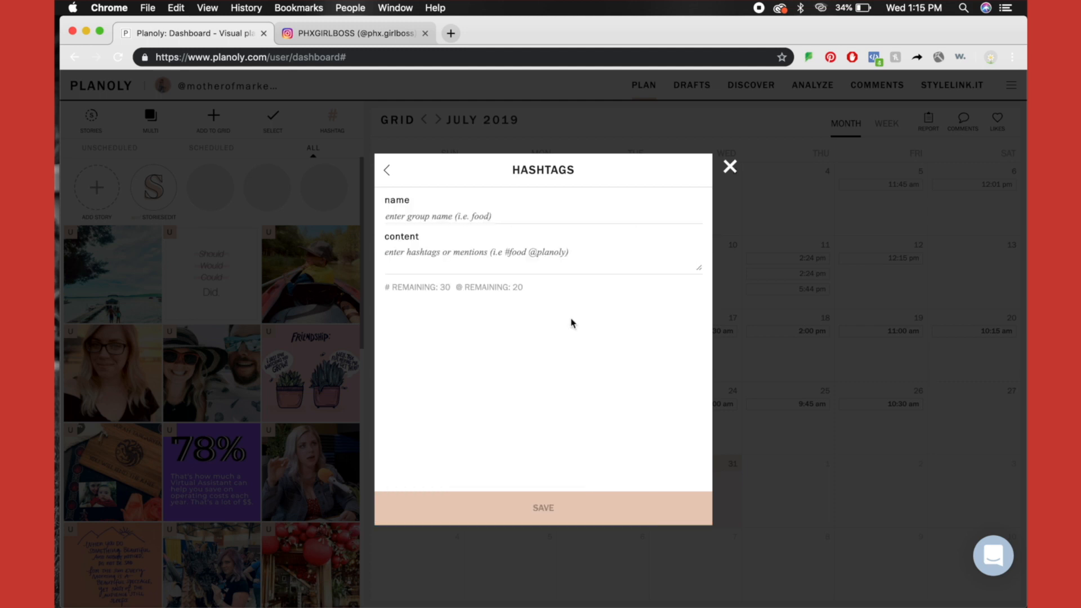
left_click(444, 214)
type("cat food")
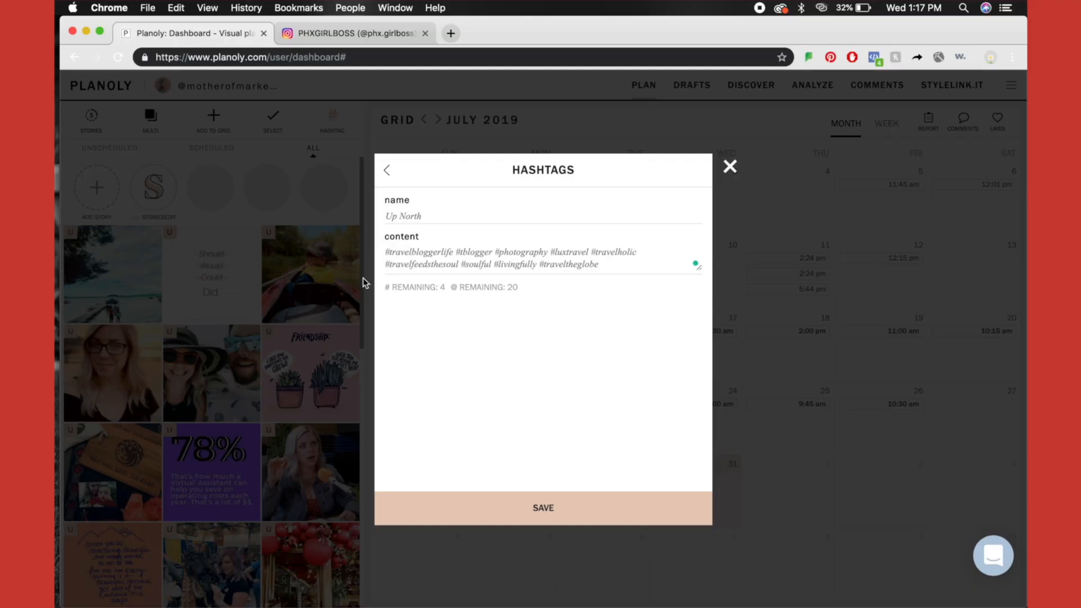
Check the group's remaining hashtag and mention allowances, and save the "Up North" group to the hashtag list
left_click_drag(385, 289, 449, 292)
left_click(451, 288)
left_click_drag(451, 287, 519, 289)
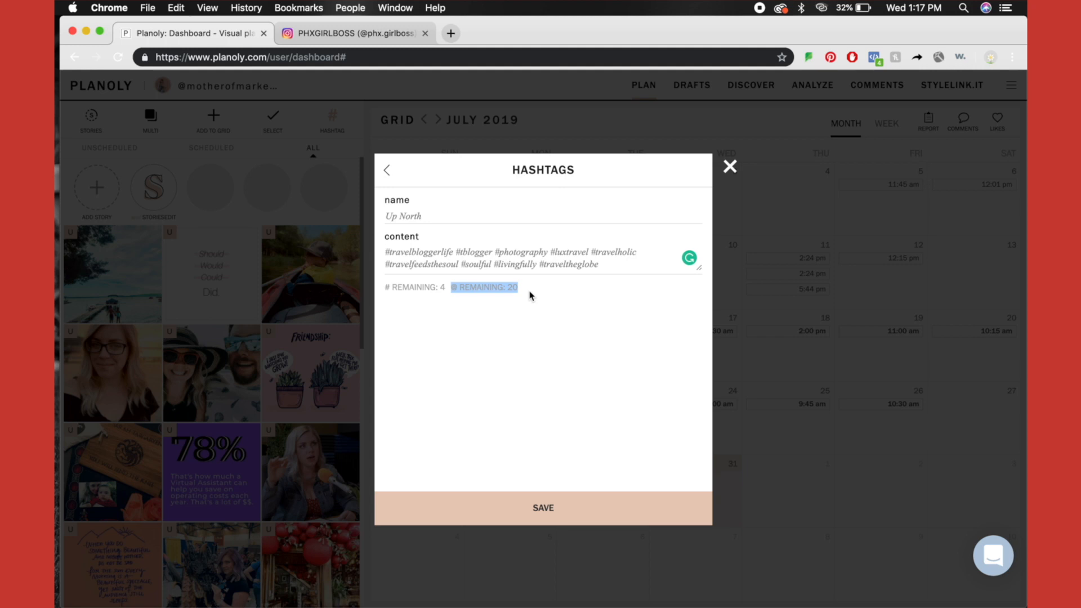
left_click(573, 294)
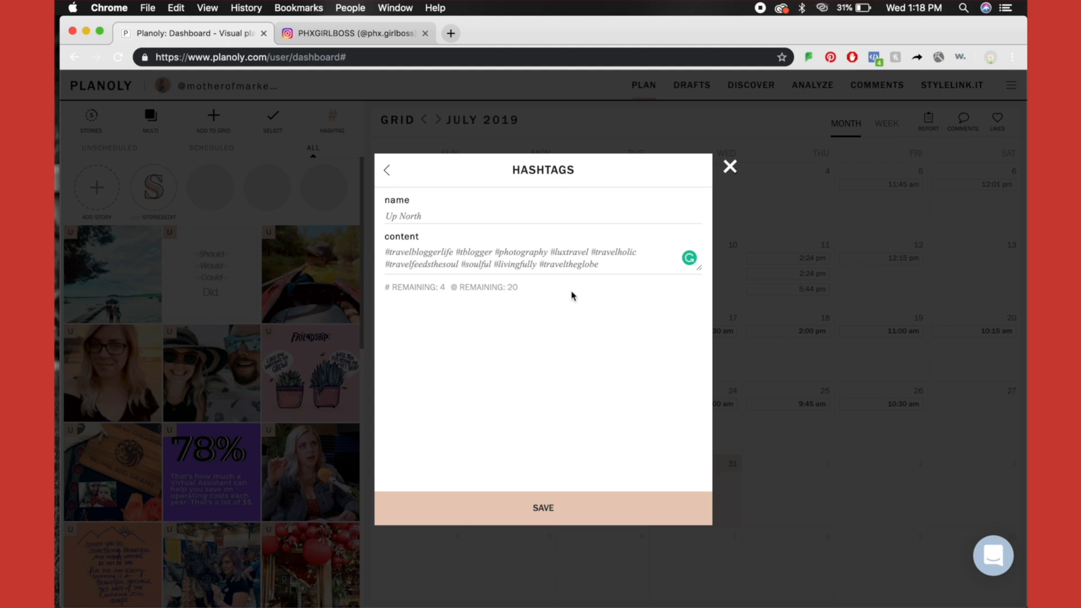
left_click(558, 508)
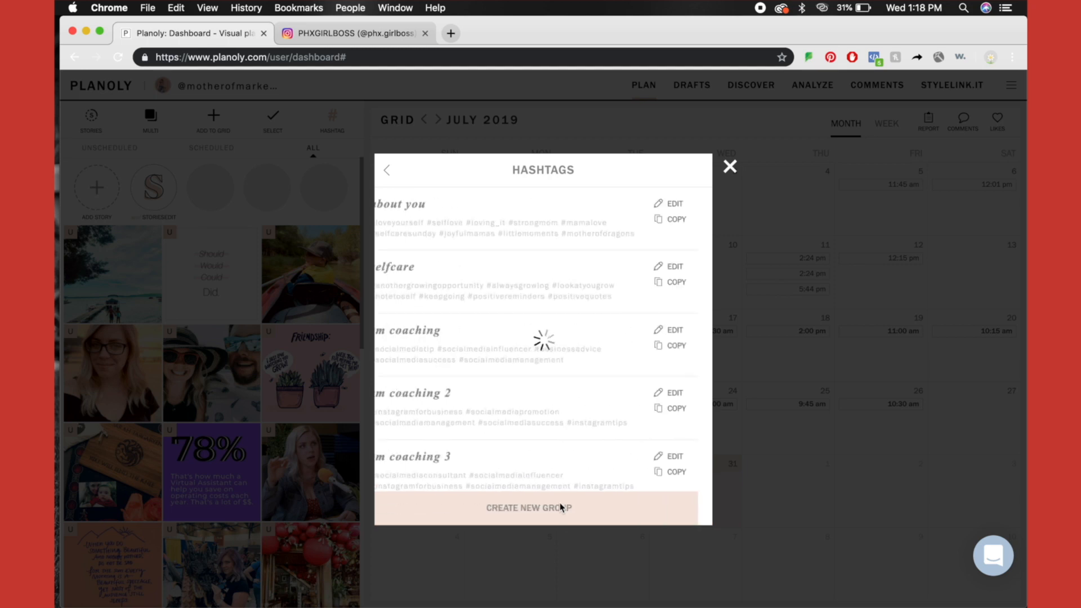
scroll(518, 405, "down", 3)
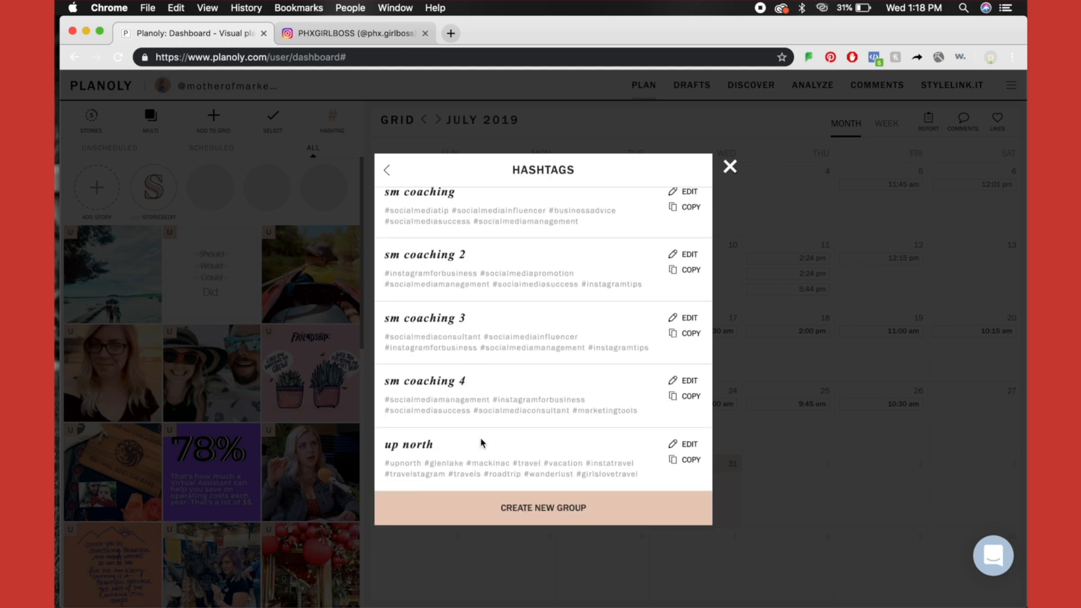
scroll(482, 443, "up", 3)
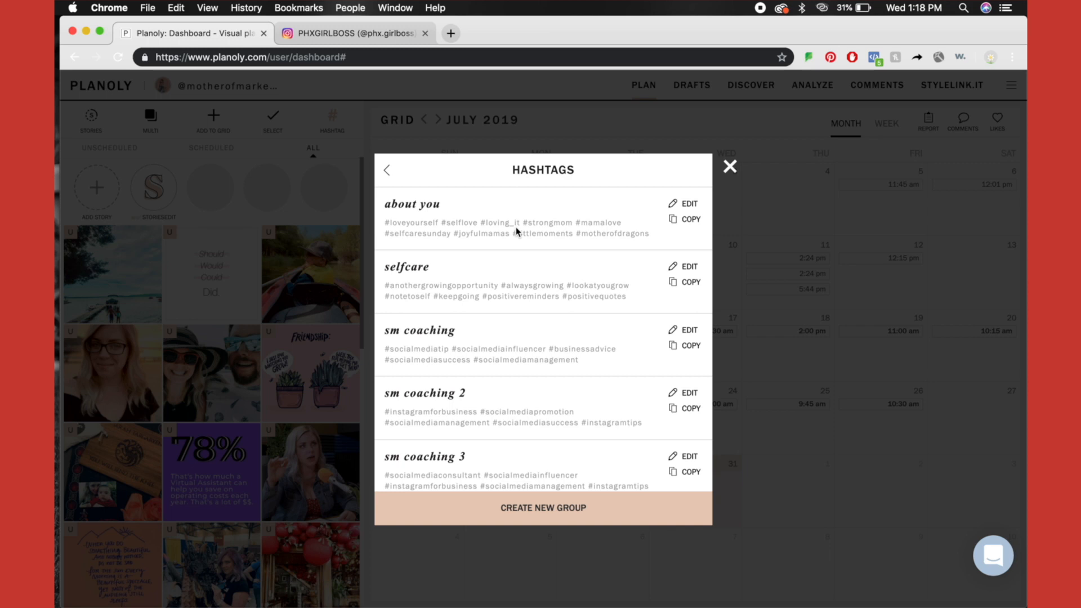
left_click(388, 172)
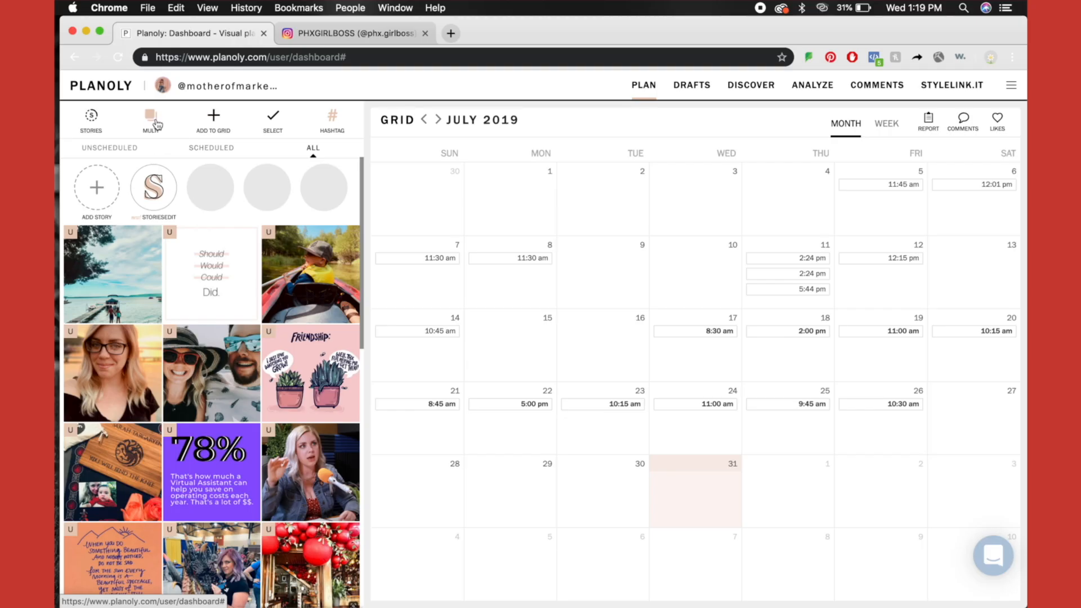
Start a multi-image post from computer files and browse from the Desktop's Clients folder to the first client's Instagram folder
left_click(156, 124)
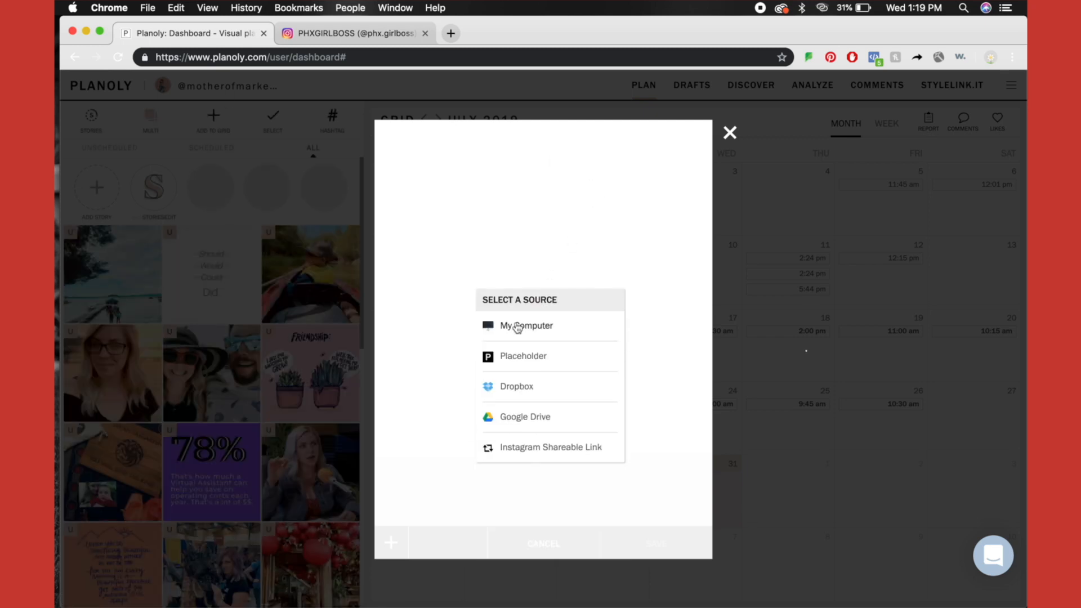
left_click(517, 327)
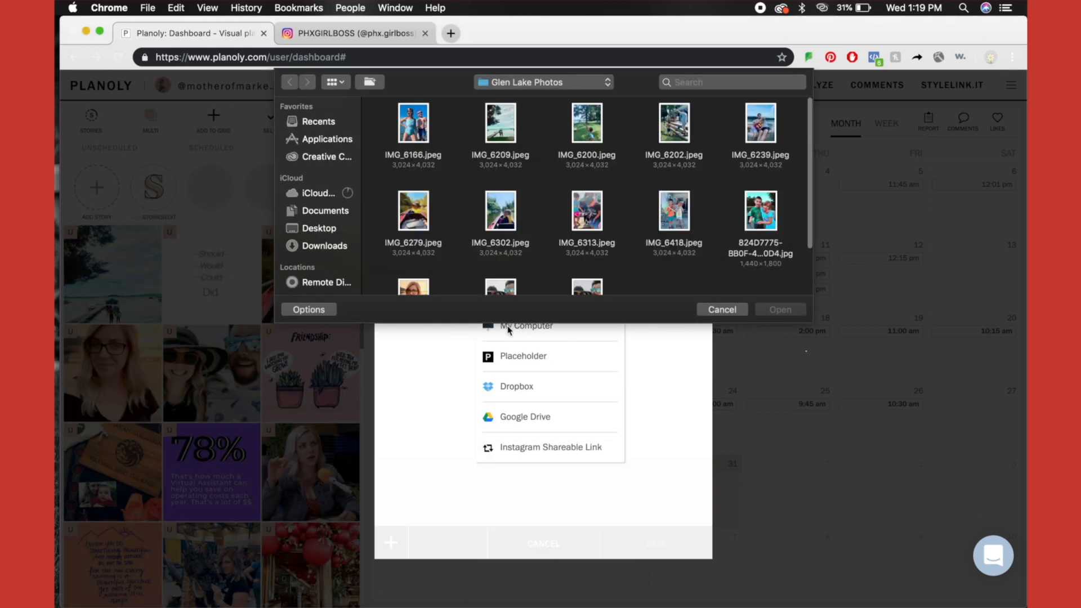
left_click(321, 228)
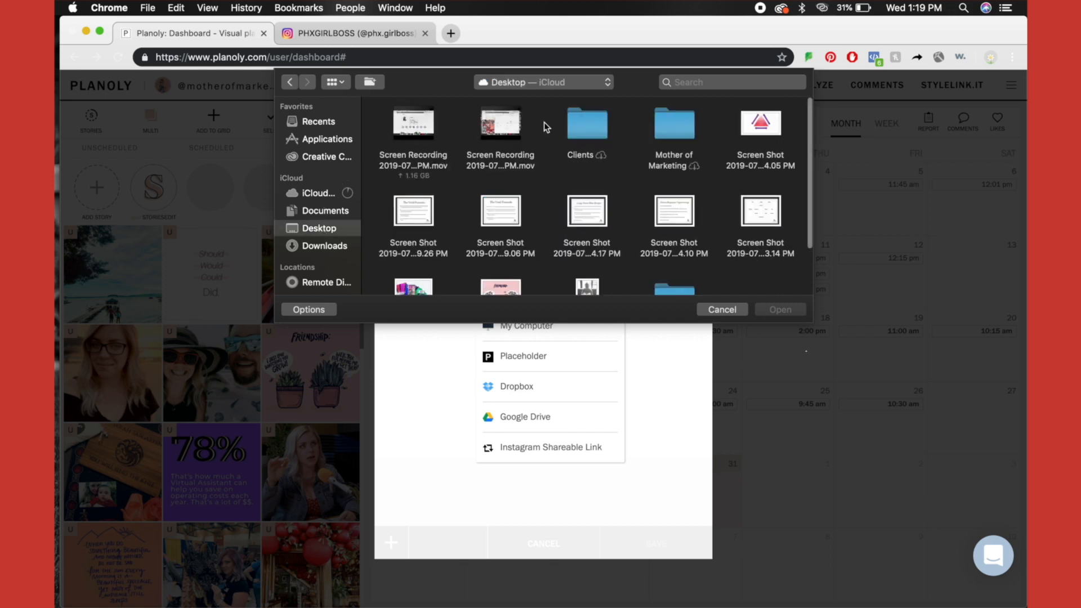
double_click(591, 135)
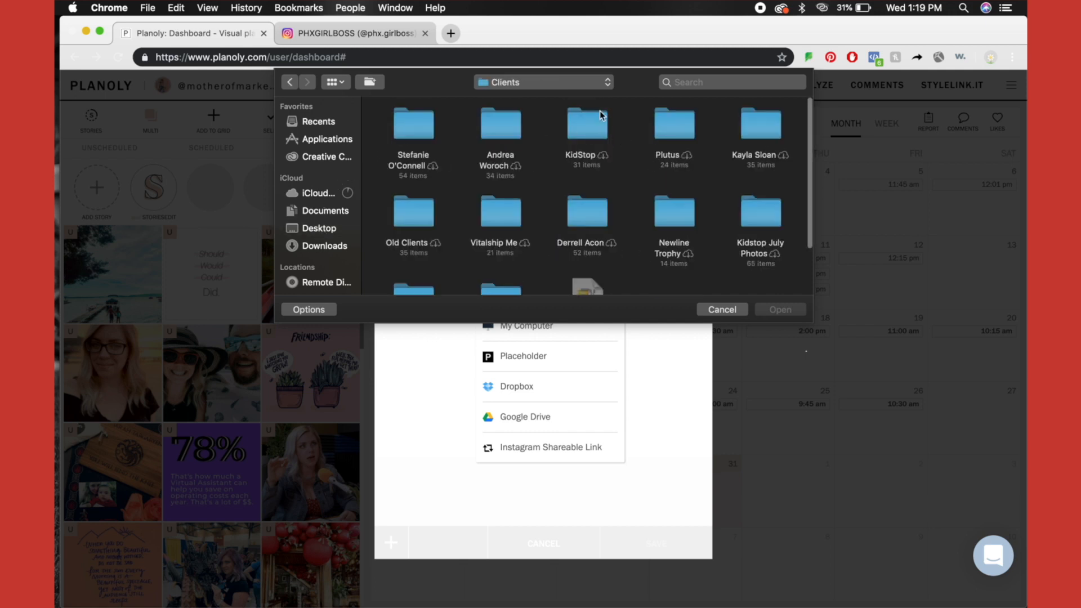
double_click(425, 122)
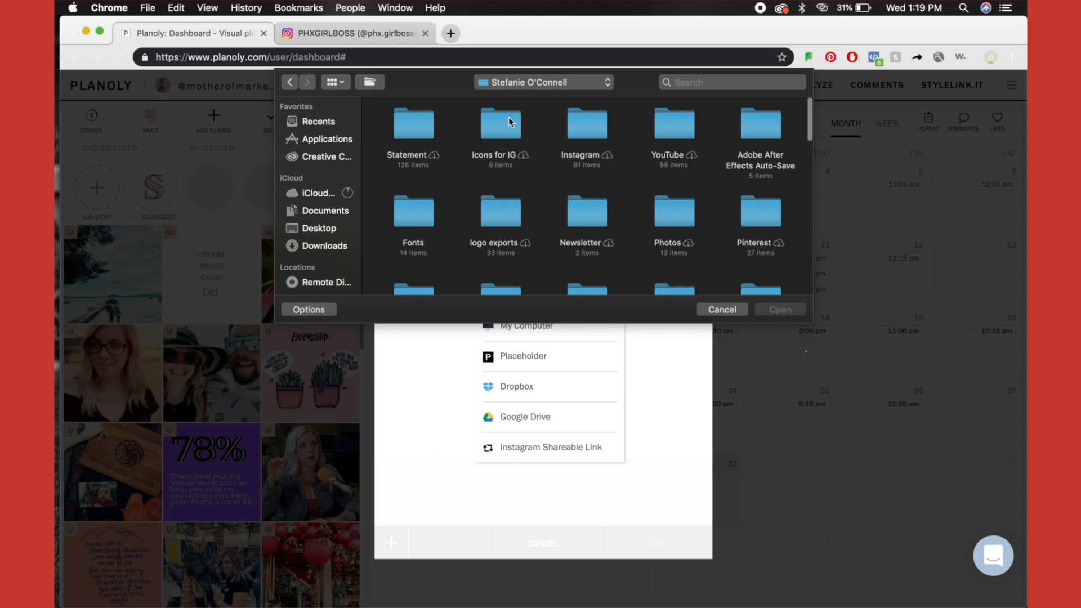
double_click(580, 121)
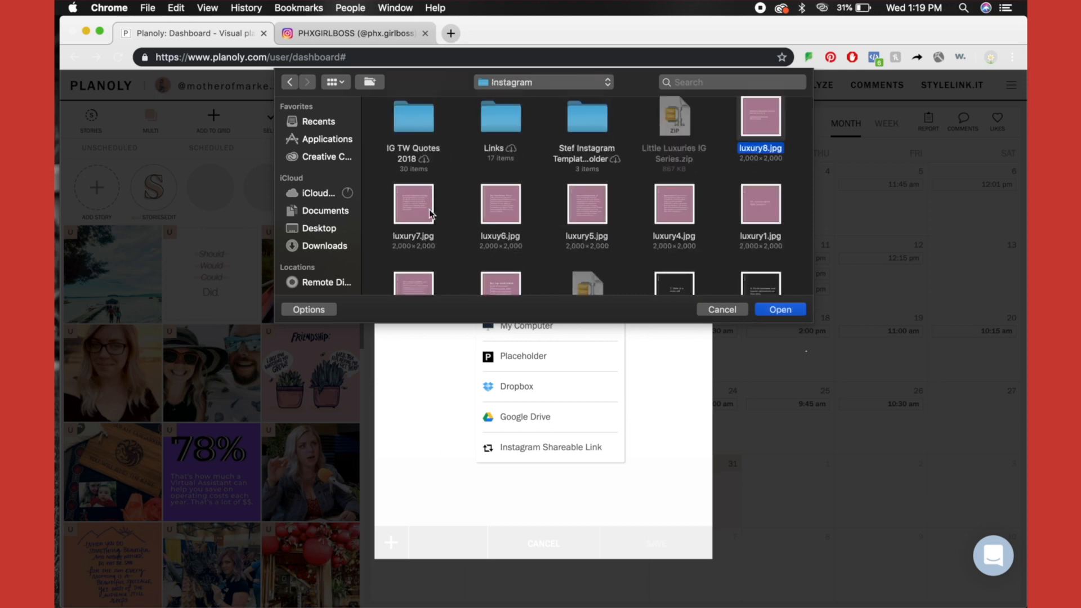
Load the little-luxuries images, luxury1.jpg to luxury8.jpg, from the Instagram folder into the multi-image post, and close the post without saving
left_click(429, 209, "super")
left_click(487, 211, "super")
left_click(671, 200, "super")
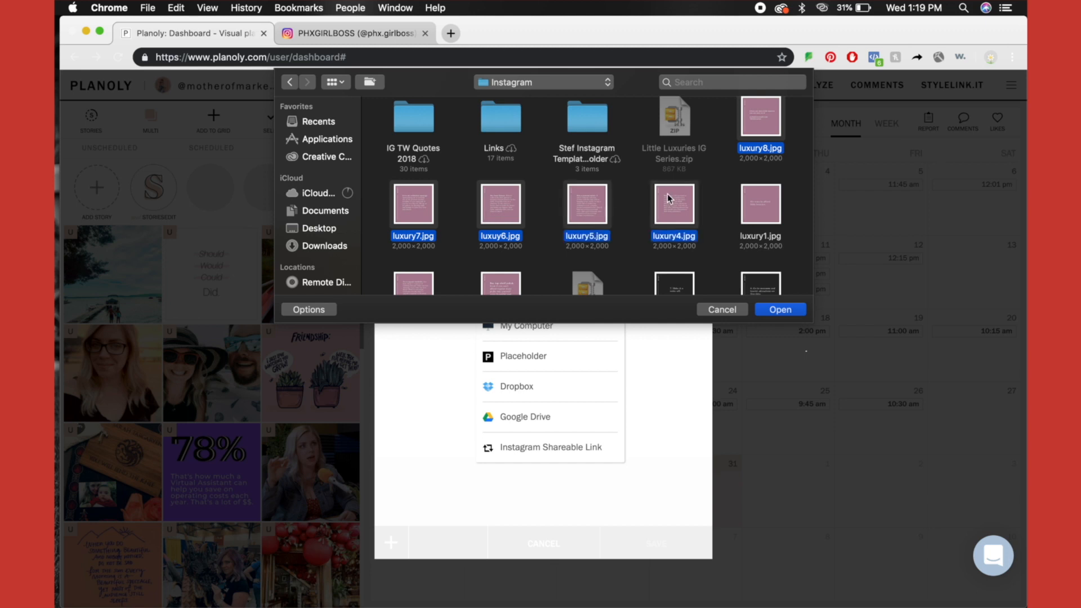
left_click(769, 211, "super")
scroll(567, 235, "down", 2)
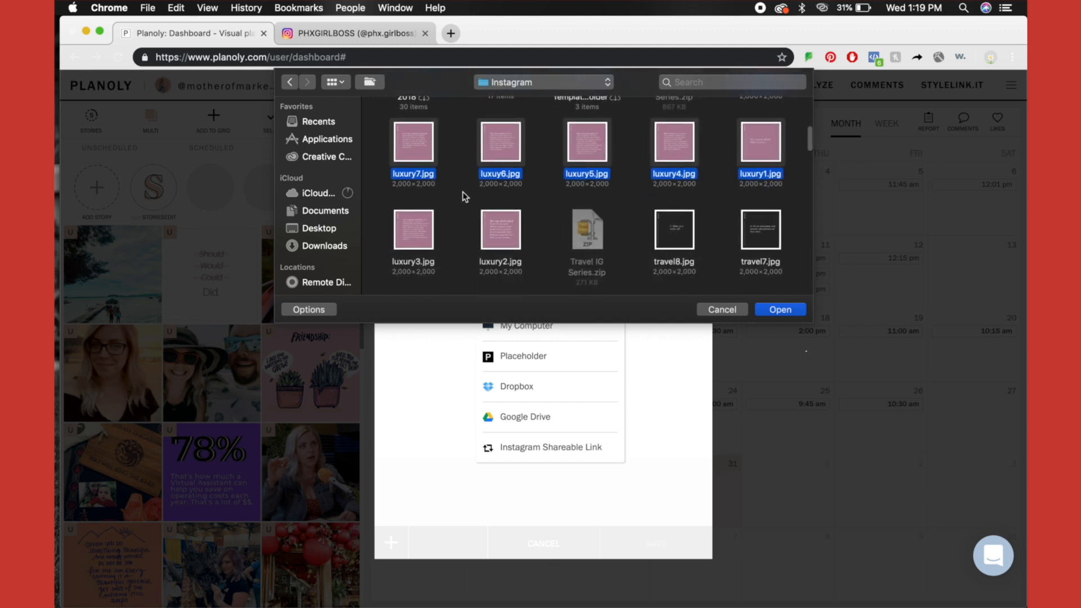
left_click(413, 229, "super")
left_click(501, 232, "super")
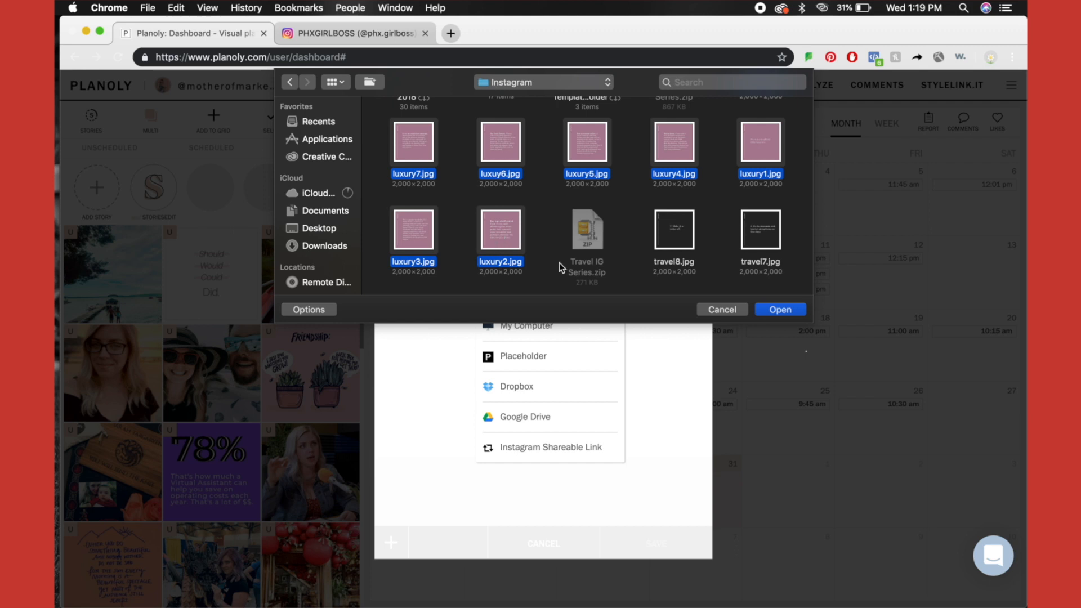
left_click(783, 309)
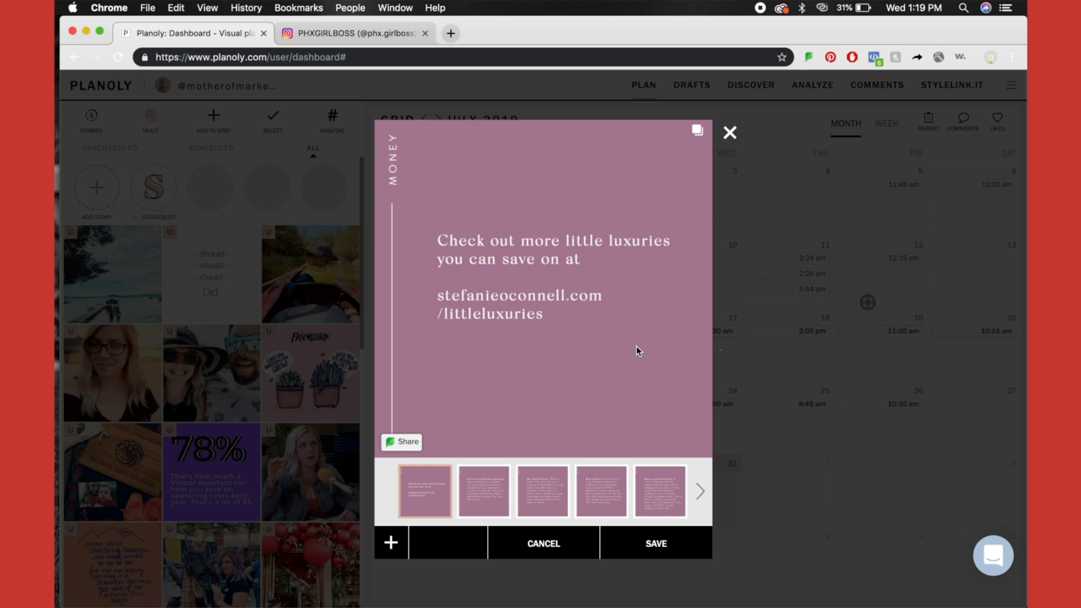
left_click(729, 134)
left_click(504, 369)
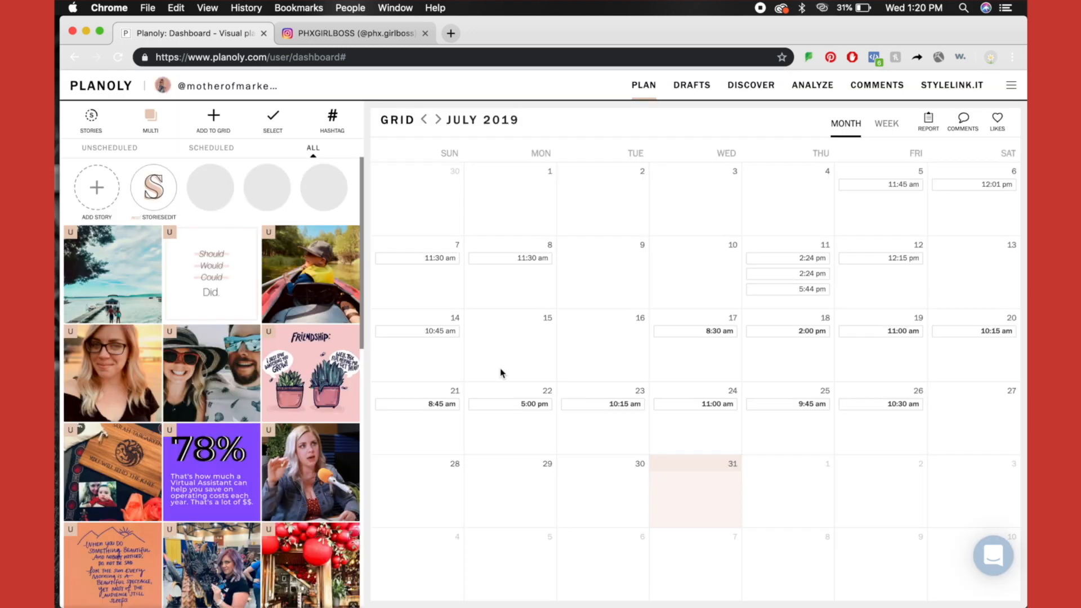
Create a new multi-image post from the computer's luxury images, with the "Buy top-shelf polish" slide first, and save it to the grid
left_click(160, 122)
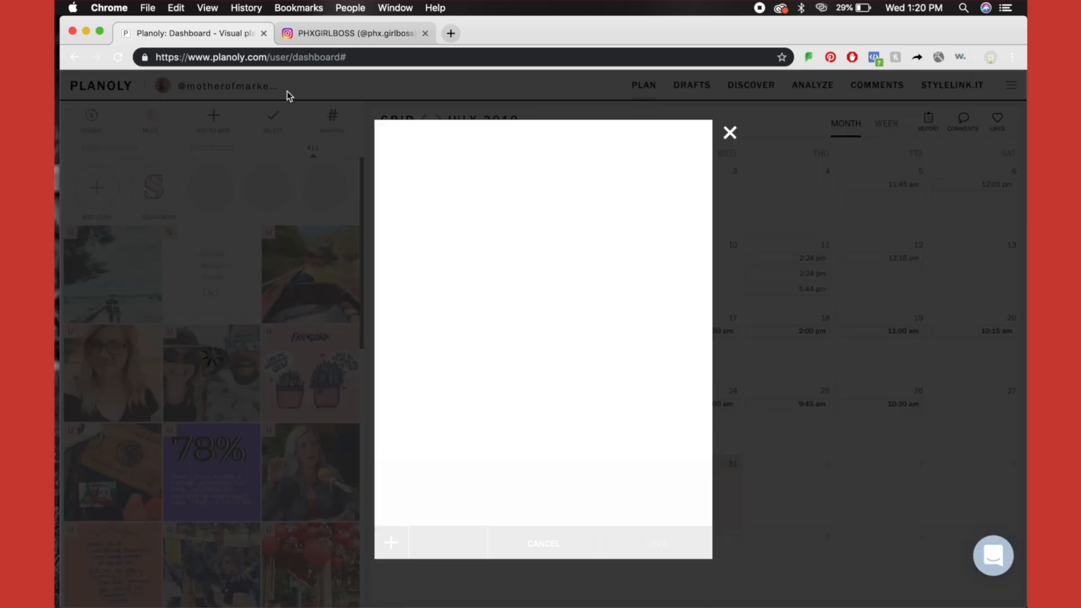
left_click(535, 325)
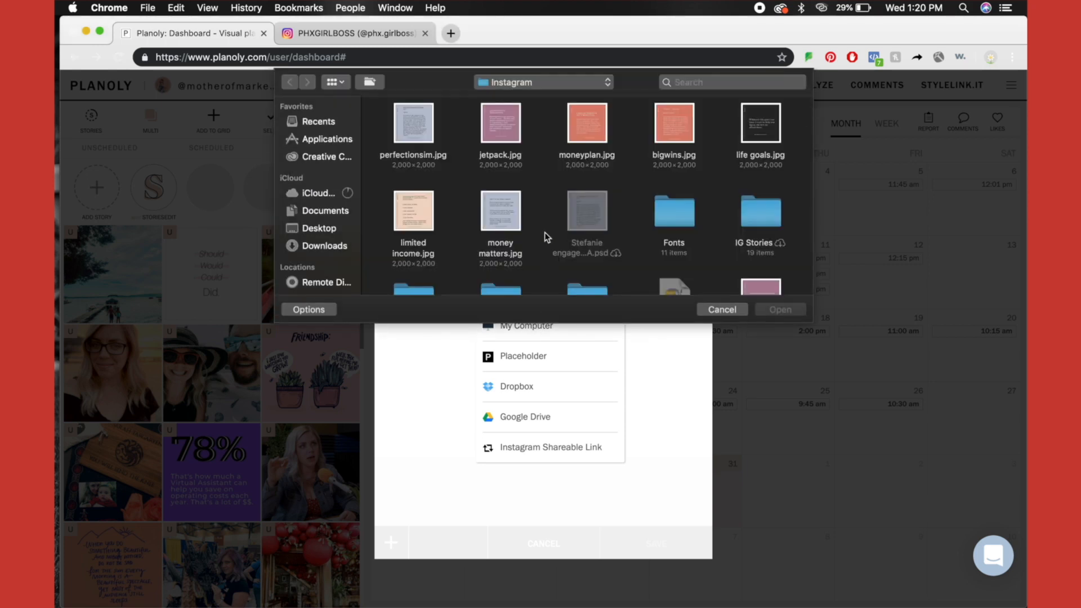
scroll(545, 232, "down", 5)
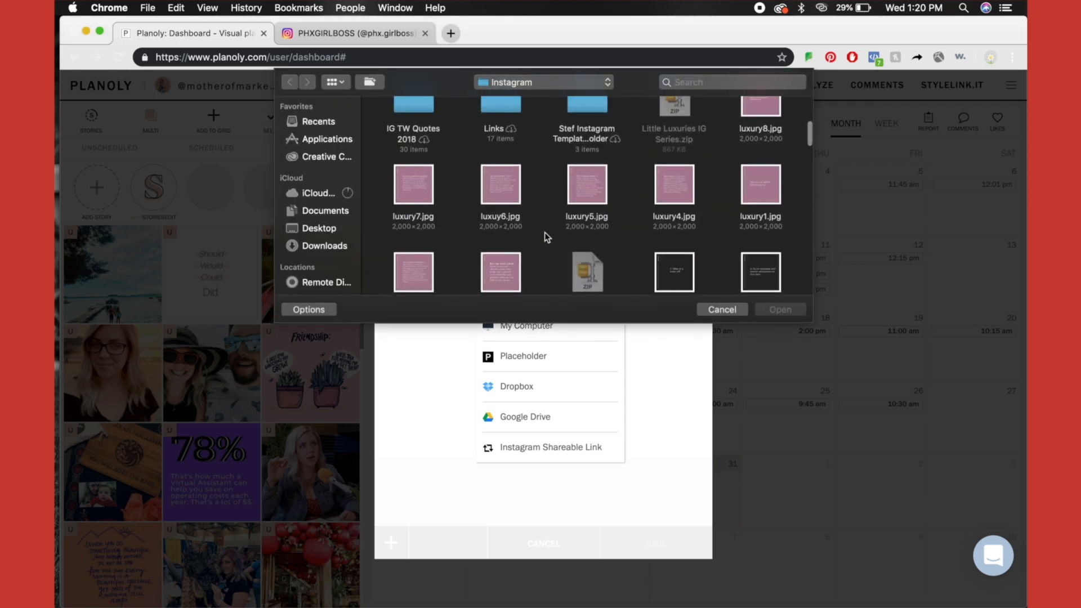
scroll(545, 232, "down", 1)
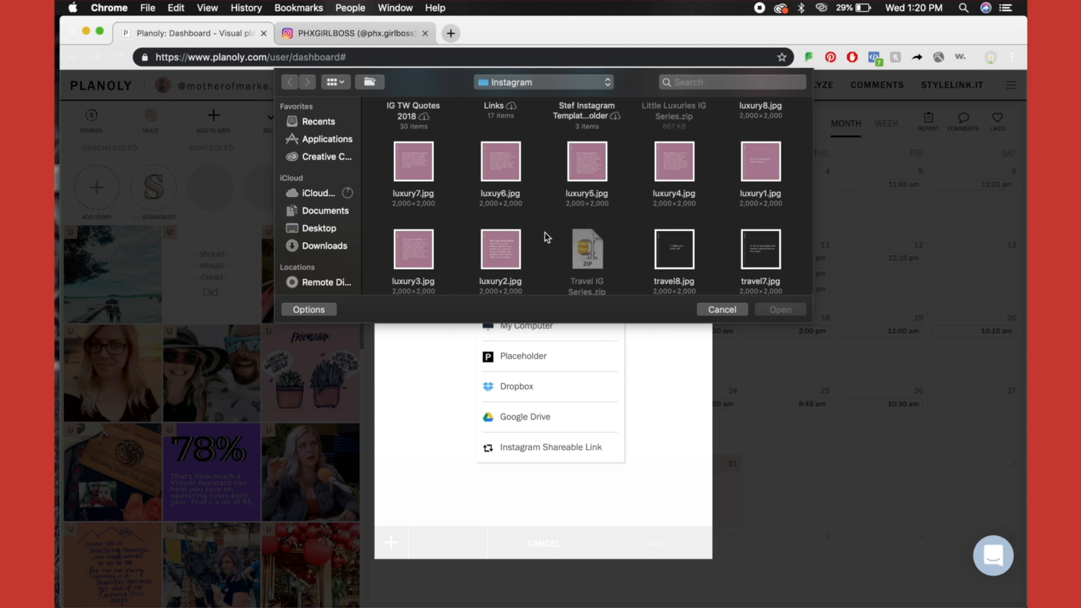
double_click(761, 183)
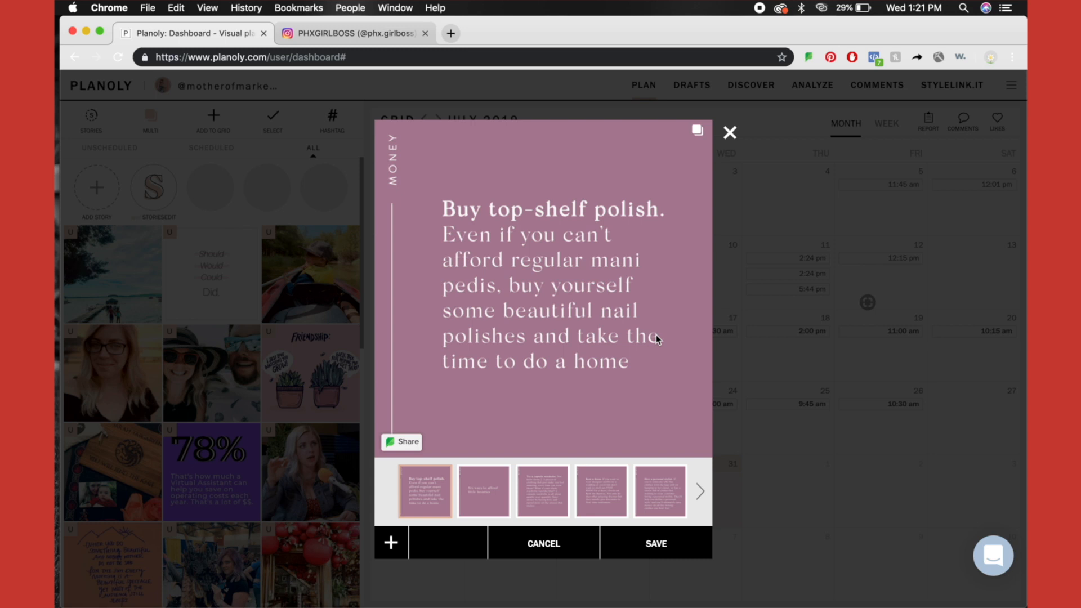
left_click(652, 537)
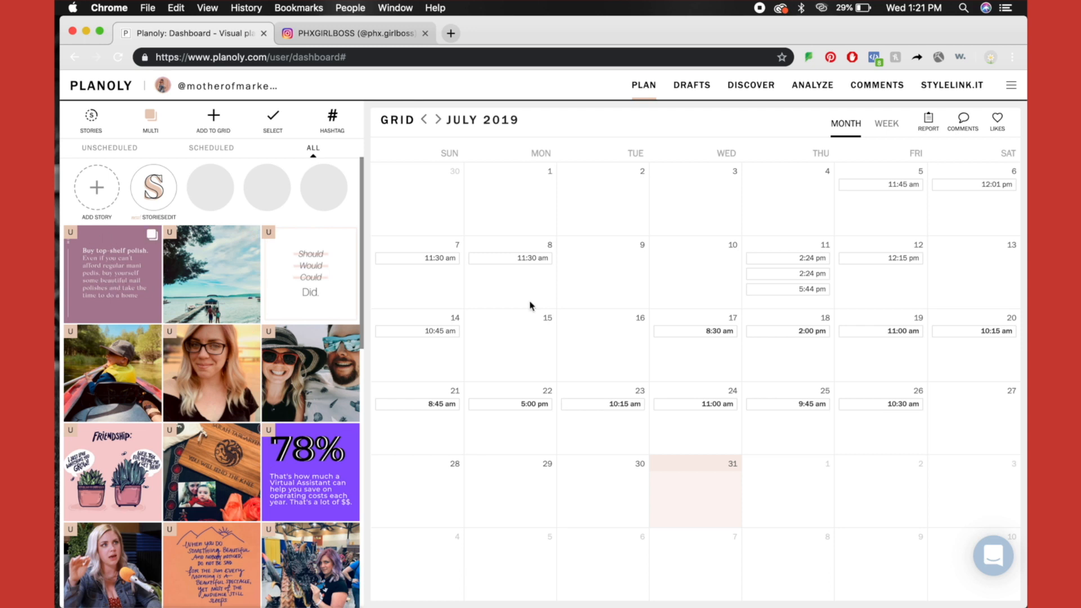
Open the "Buy top-shelf polish" multi-image post from the grid and open its empty caption for editing
mouse_move(151, 242)
left_click(136, 288)
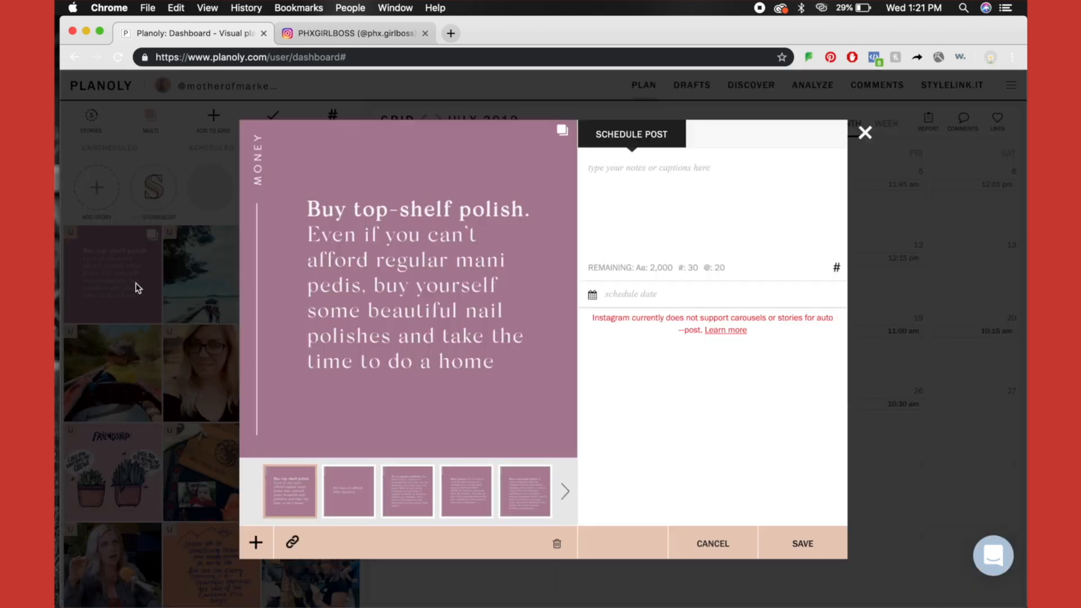
left_click(723, 202)
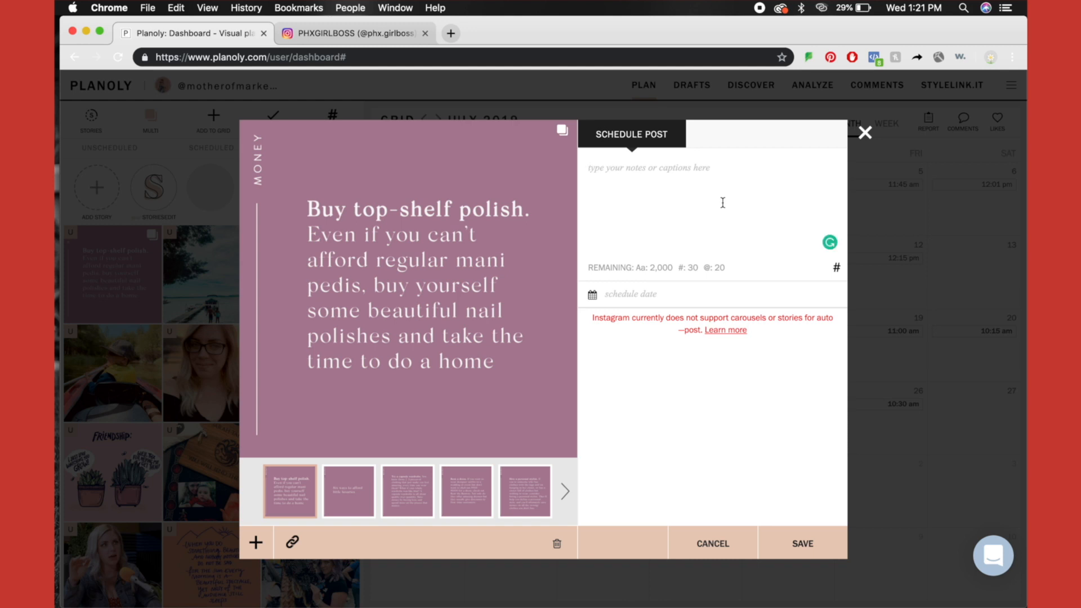